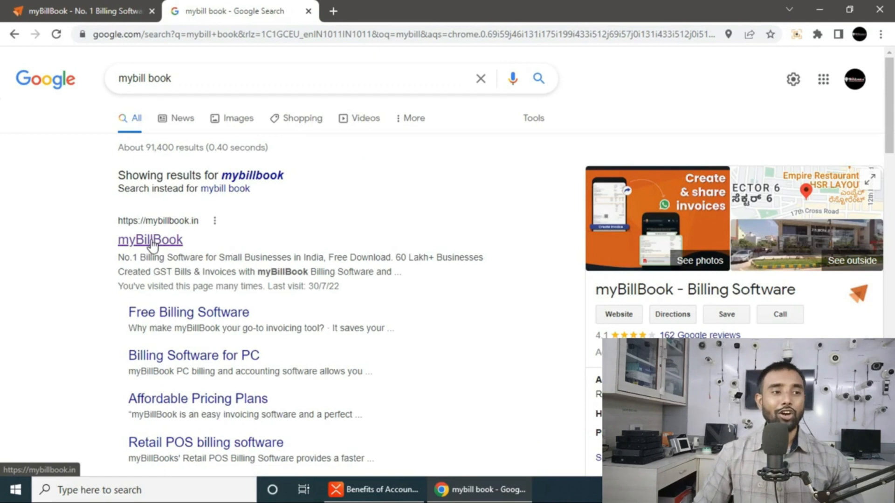
- Return to the myBillBook dashboard tab and close the Google search results tab
left_click(72, 10)
left_click(308, 13)
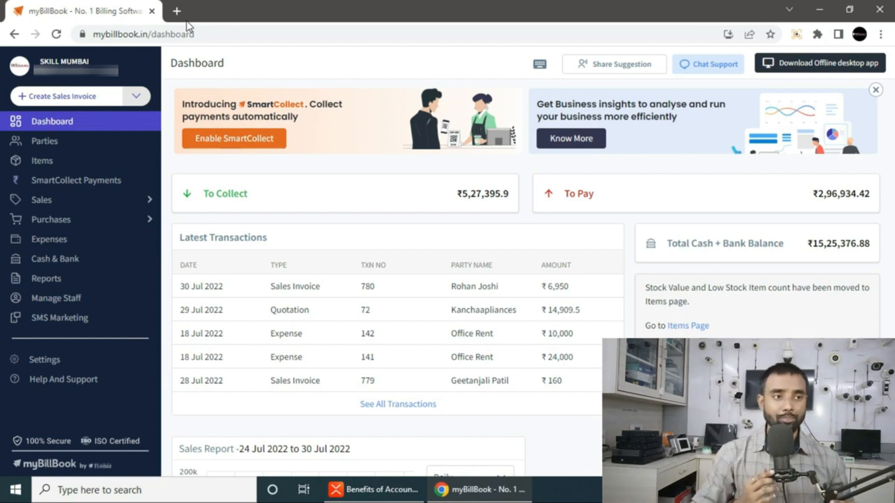
left_click(136, 67)
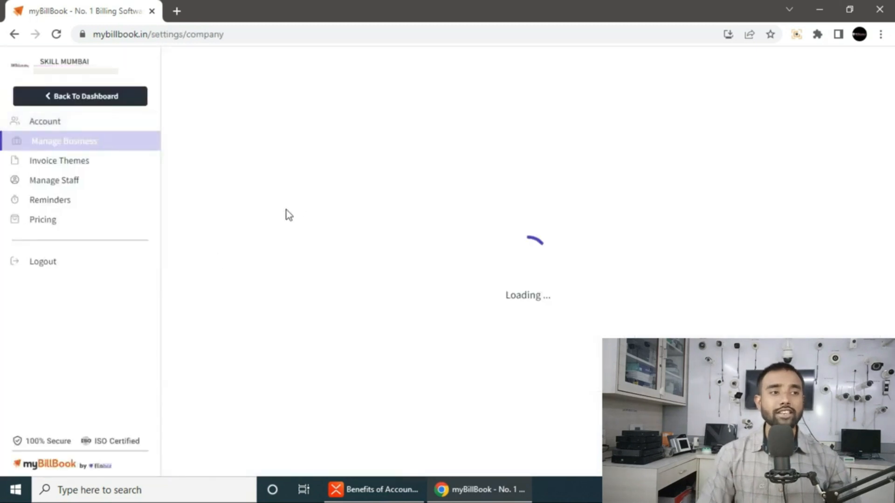
scroll(405, 320, "down", 2)
scroll(350, 242, "up", 2)
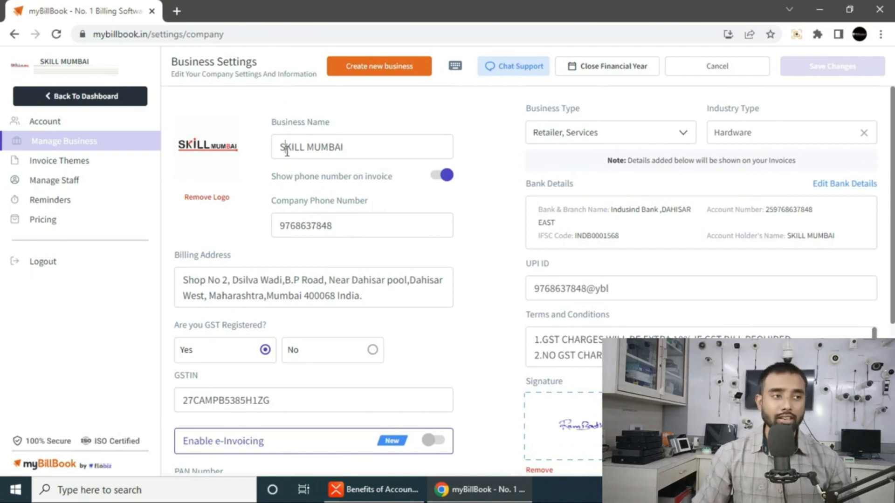
left_click_drag(285, 148, 341, 148)
left_click_drag(289, 228, 358, 229)
scroll(357, 229, "down", 1)
left_click(195, 215)
triple_click(287, 222)
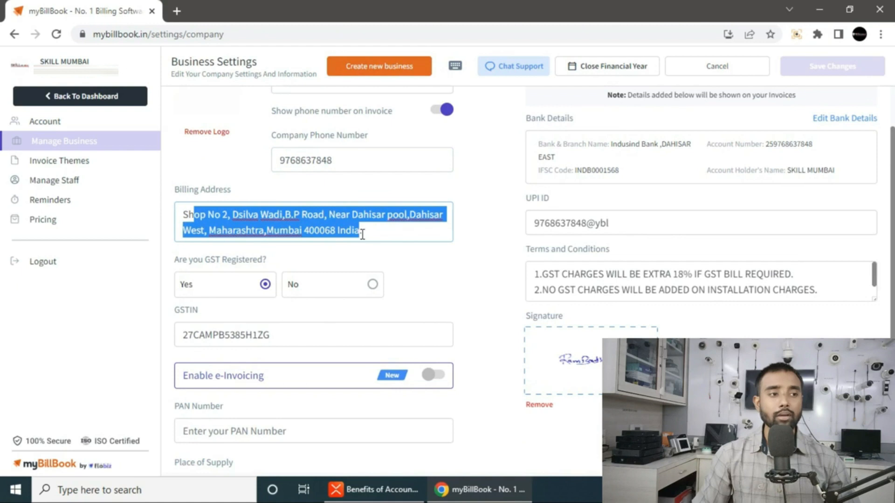
scroll(354, 242, "down", 3)
left_click_drag(293, 158, 182, 157)
left_click(280, 253)
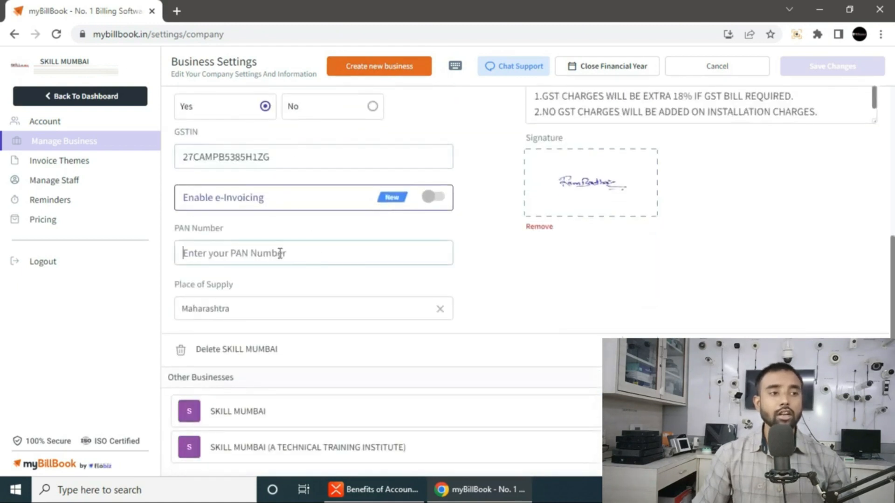
scroll(415, 424, "up", 4)
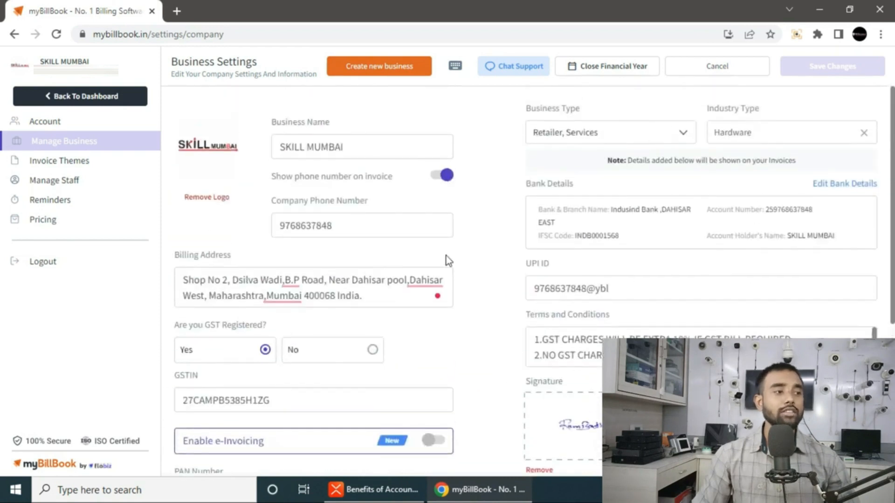
left_click(72, 99)
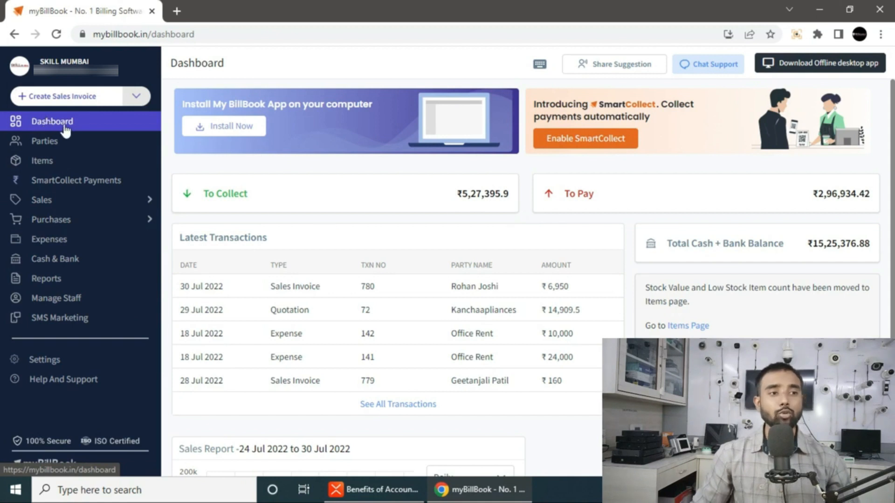
scroll(488, 288, "down", 3)
scroll(488, 288, "up", 3)
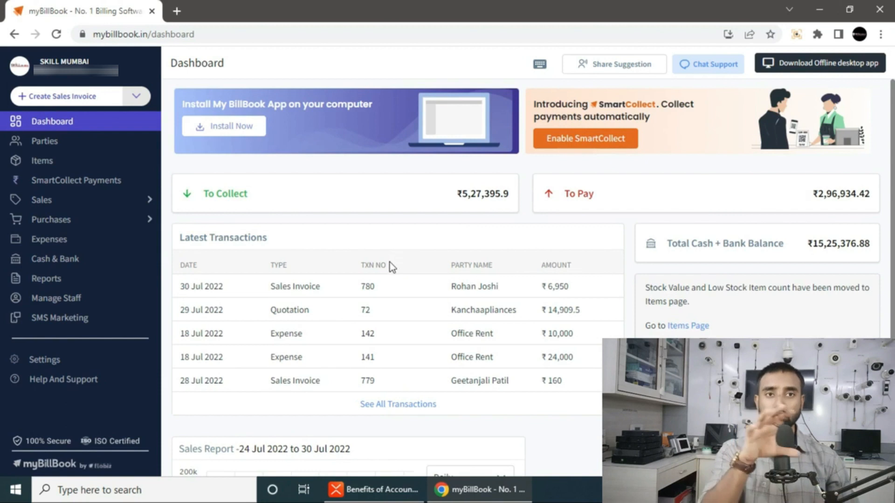
scroll(413, 319, "down", 2)
scroll(495, 351, "up", 2)
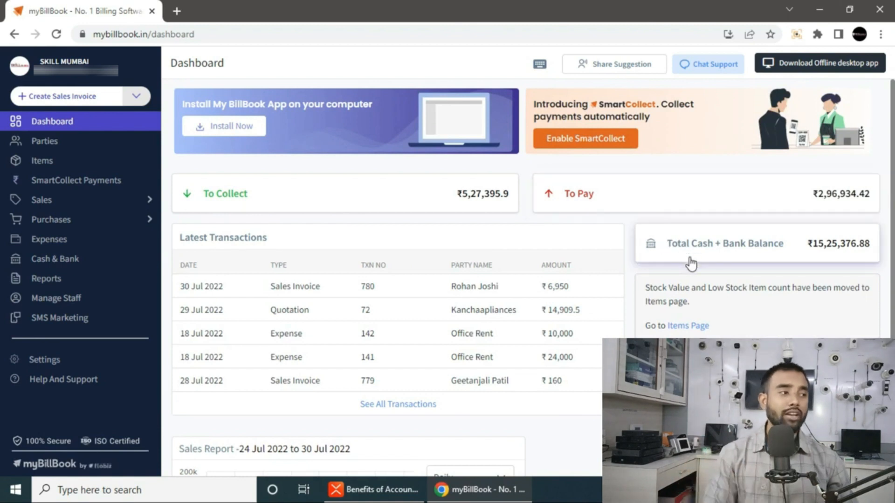
scroll(563, 304, "down", 1)
scroll(429, 373, "down", 3)
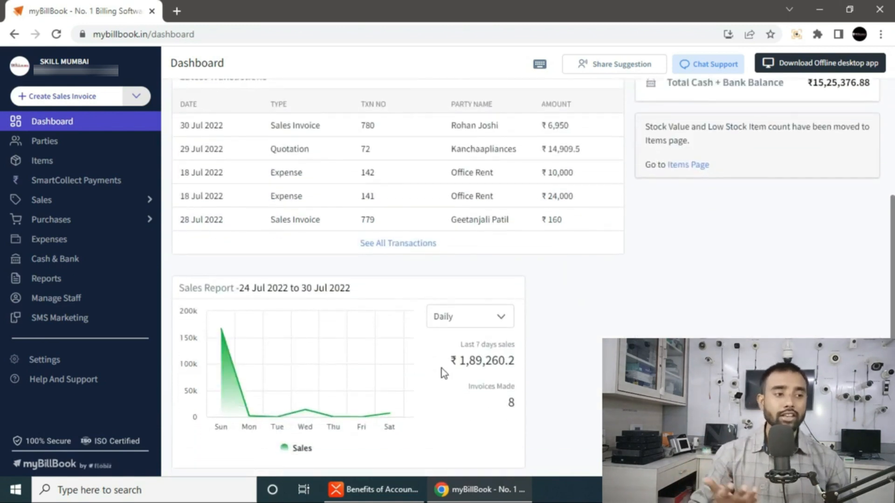
mouse_move(312, 326)
left_click(456, 319)
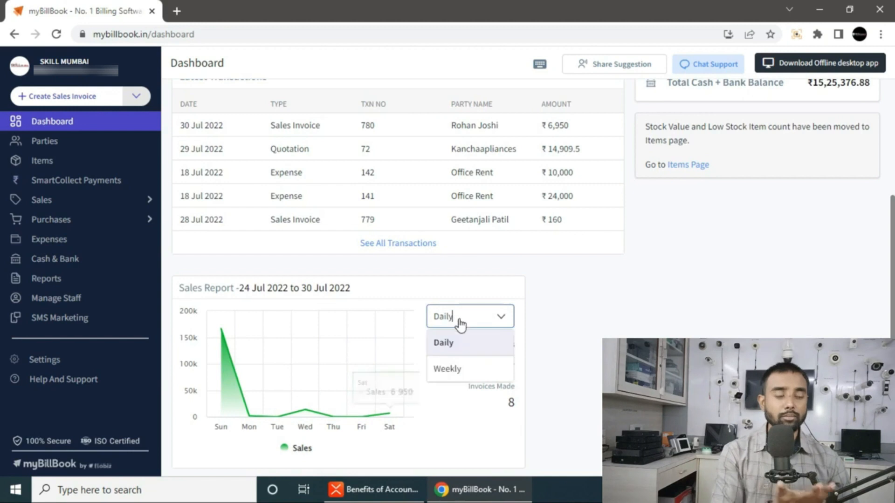
left_click(446, 369)
left_click(462, 328)
left_click(456, 344)
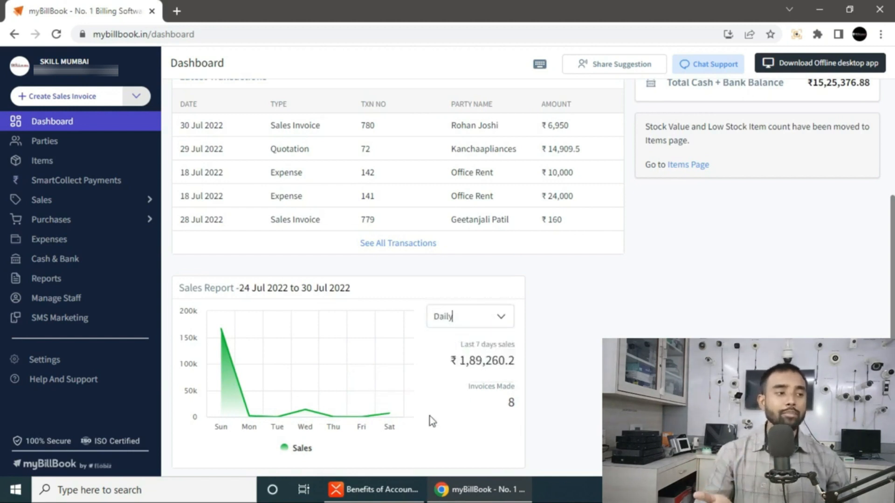
scroll(431, 417, "up", 4)
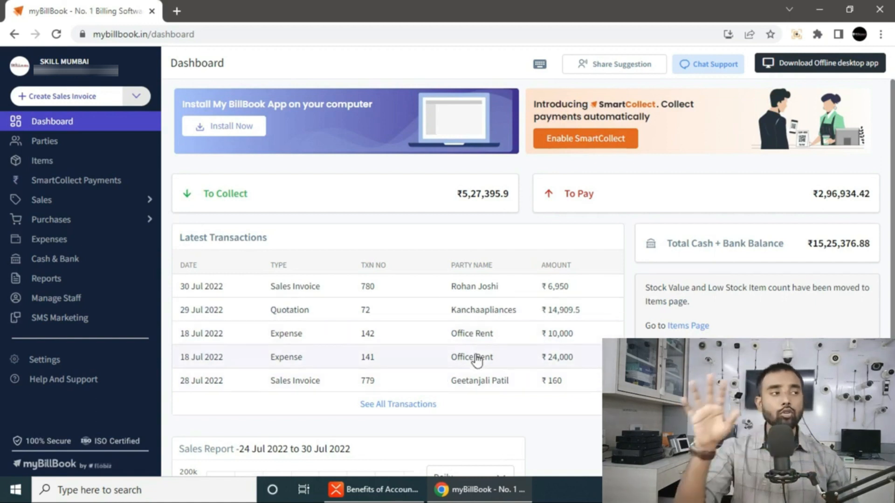
scroll(477, 359, "down", 1)
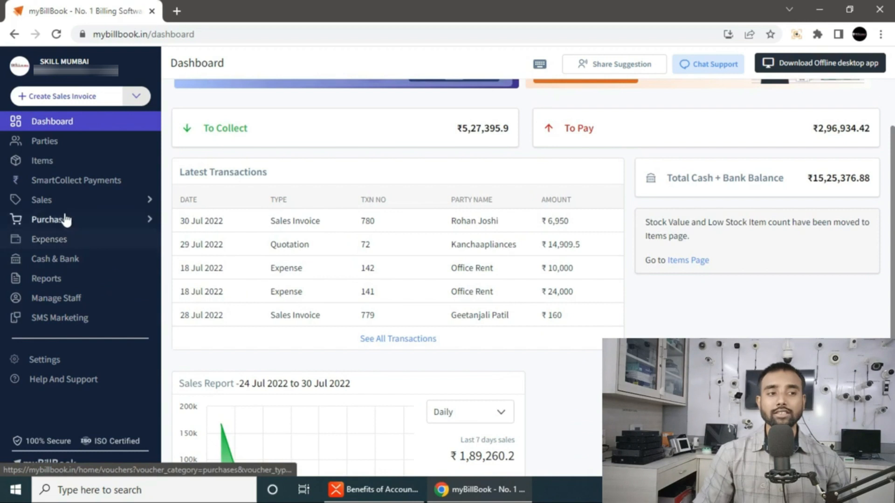
- Open the Items inventory list and scroll through all the products
left_click(37, 164)
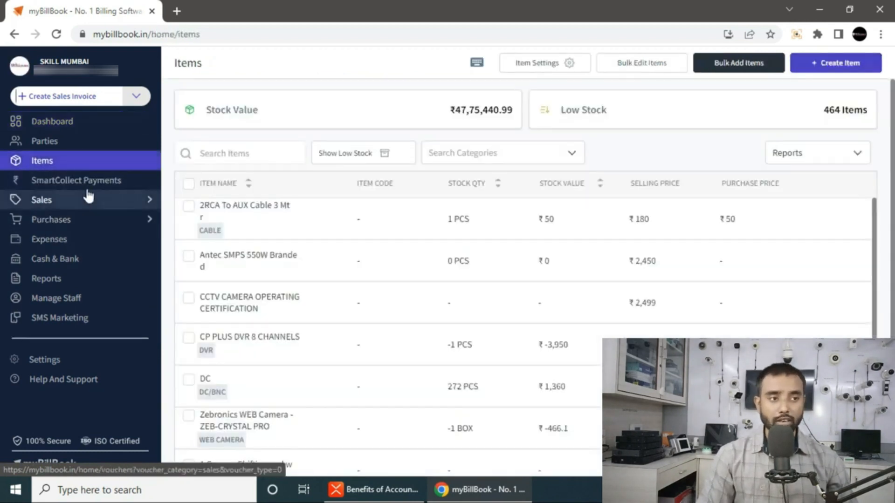
scroll(312, 344, "down", 15)
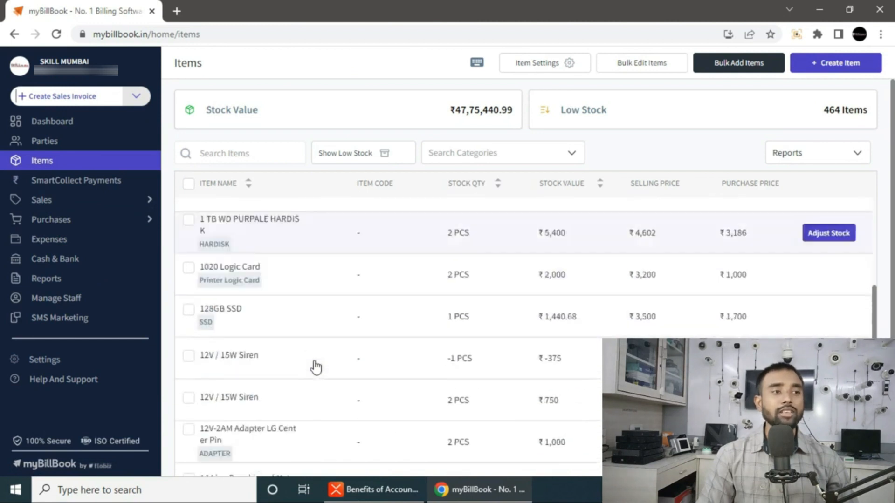
scroll(312, 345, "down", 12)
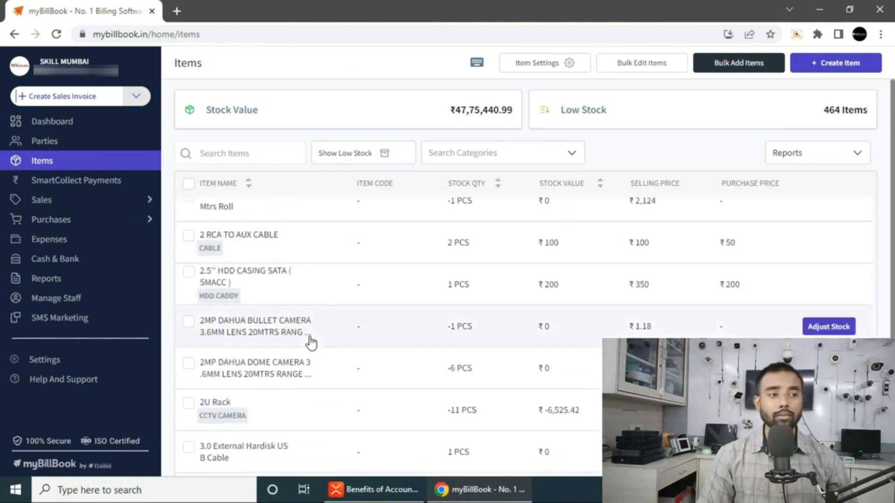
scroll(304, 337, "down", 15)
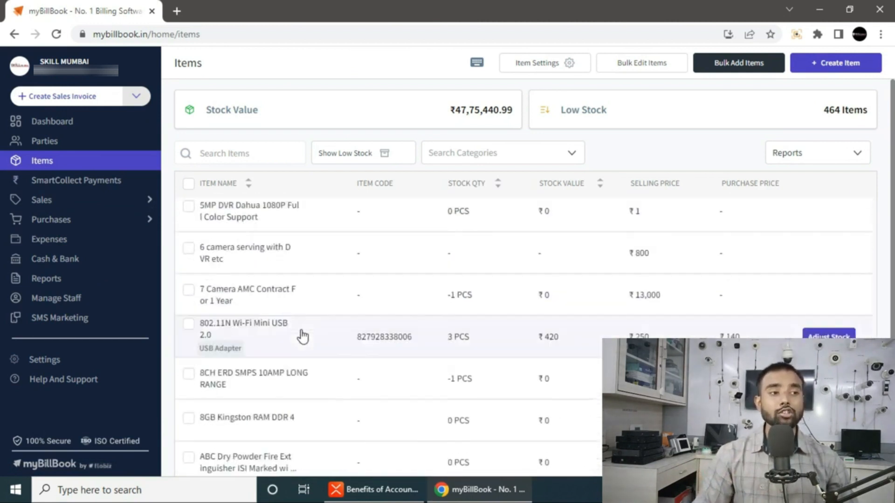
scroll(303, 335, "down", 15)
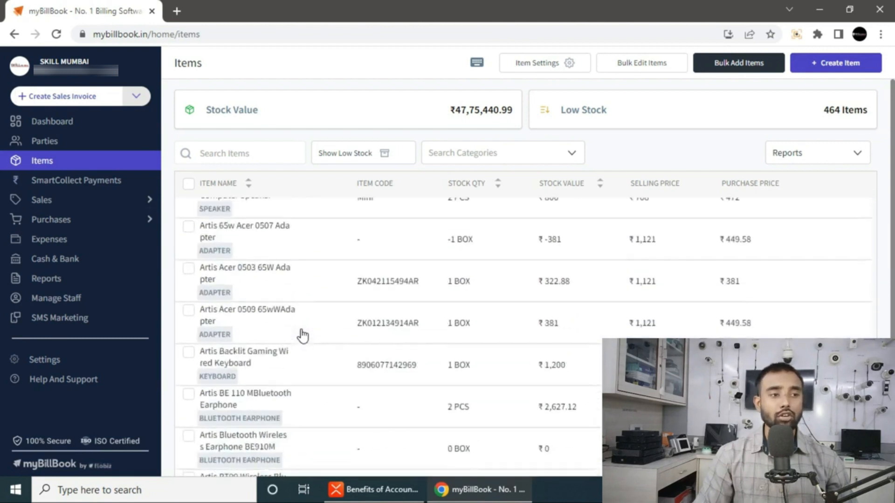
scroll(304, 332, "down", 15)
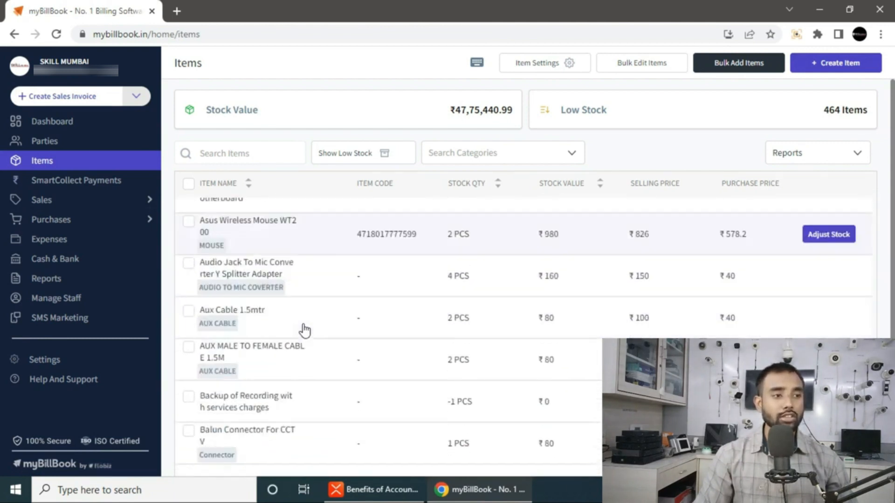
scroll(304, 334, "down", 12)
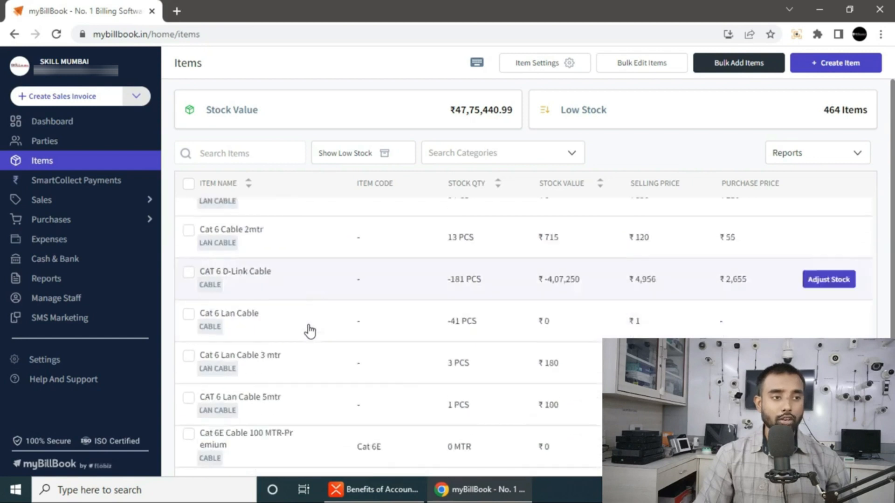
scroll(326, 308, "up", 20)
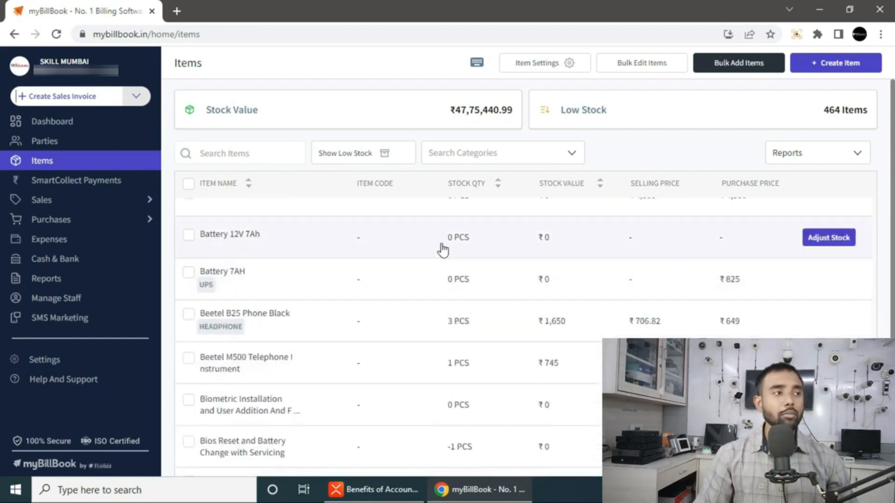
scroll(445, 240, "up", 20)
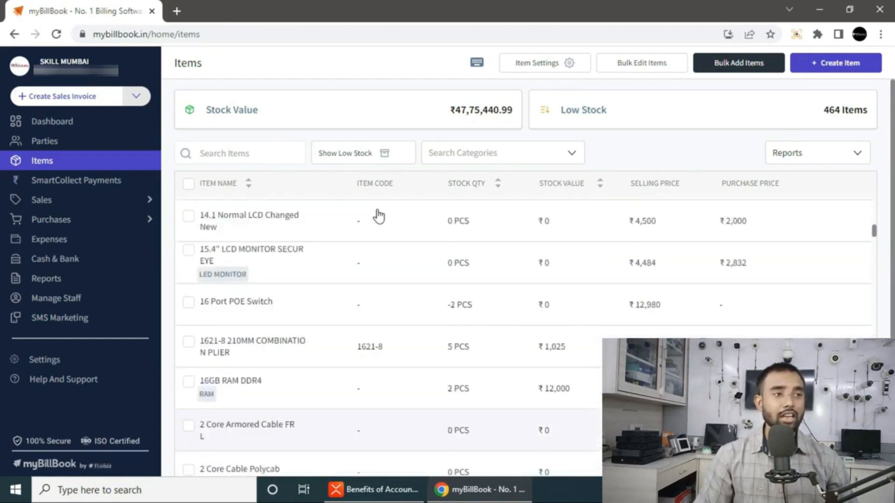
scroll(456, 310, "up", 5)
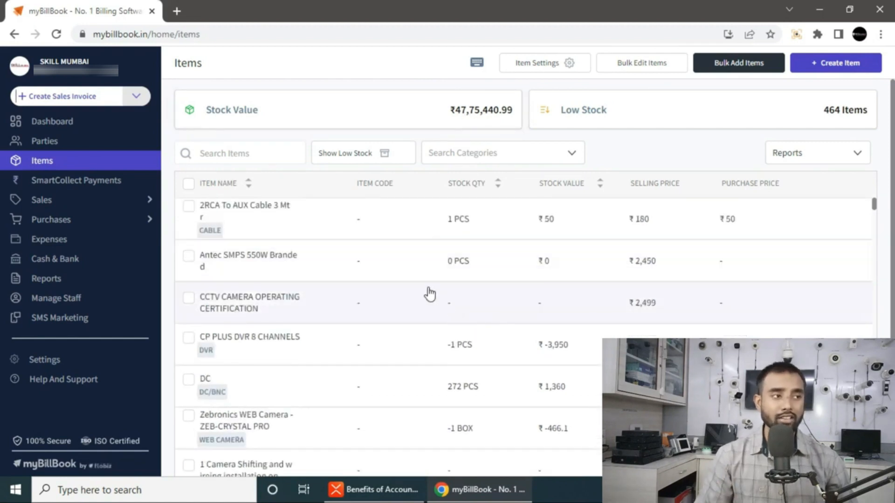
scroll(426, 294, "down", 10)
scroll(421, 316, "down", 5)
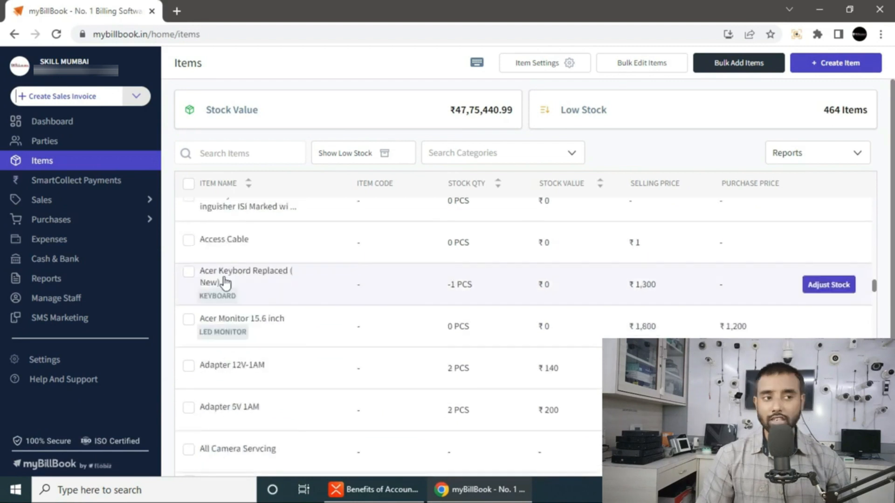
- Glance at Sales, return to Items, and start creating a new item
left_click(74, 205)
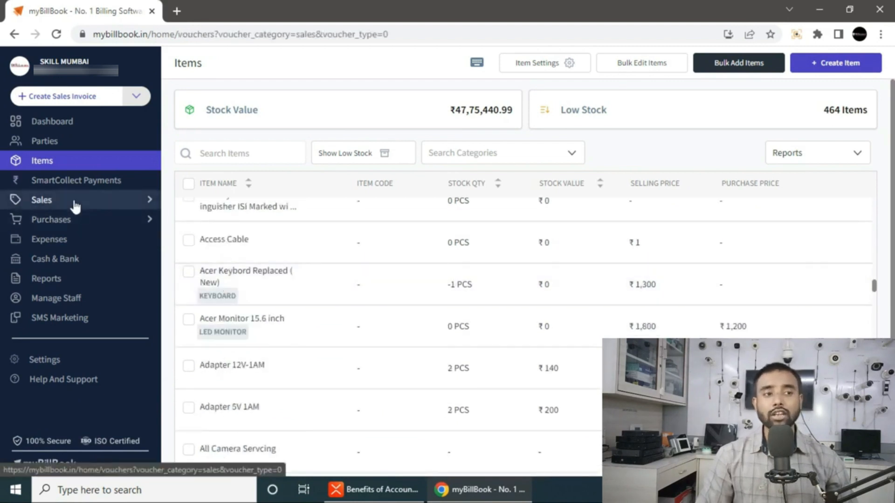
left_click(48, 160)
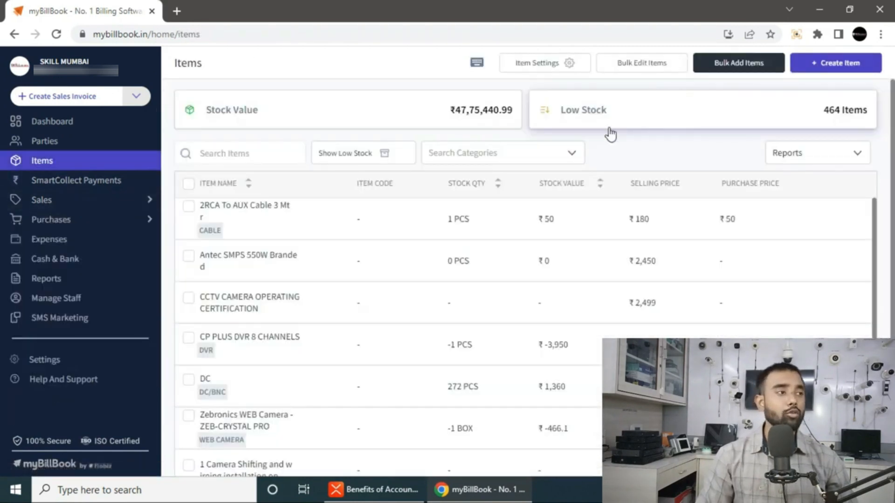
left_click(832, 63)
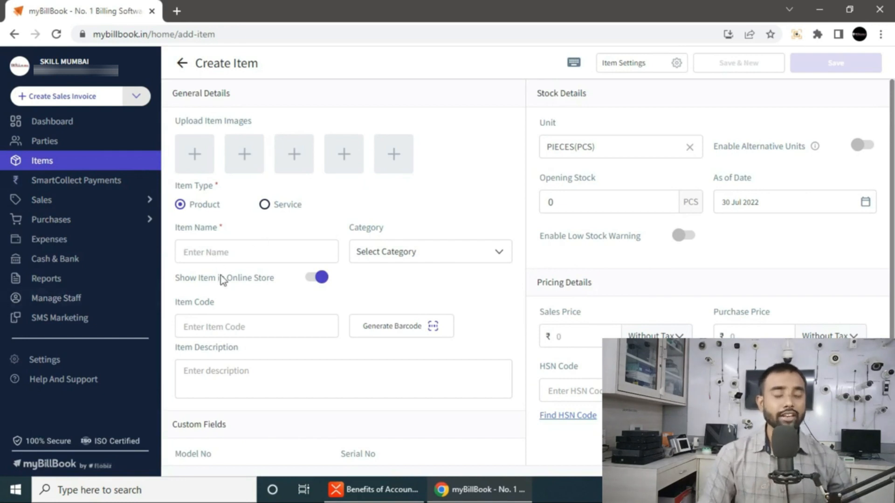
- Name the item CCTV DOME CAMERA 8 MP and keep Product as its item type
left_click(203, 249)
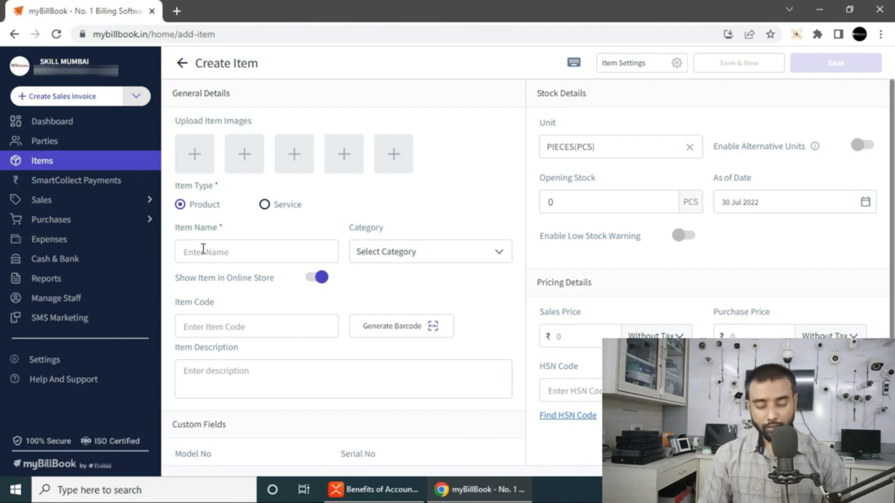
type("CCTV")
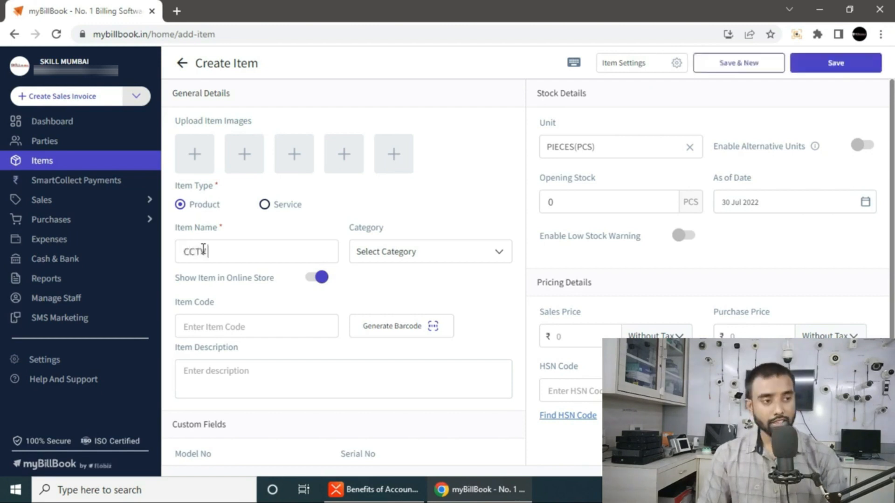
type(" DOME CAMERA 8 MP")
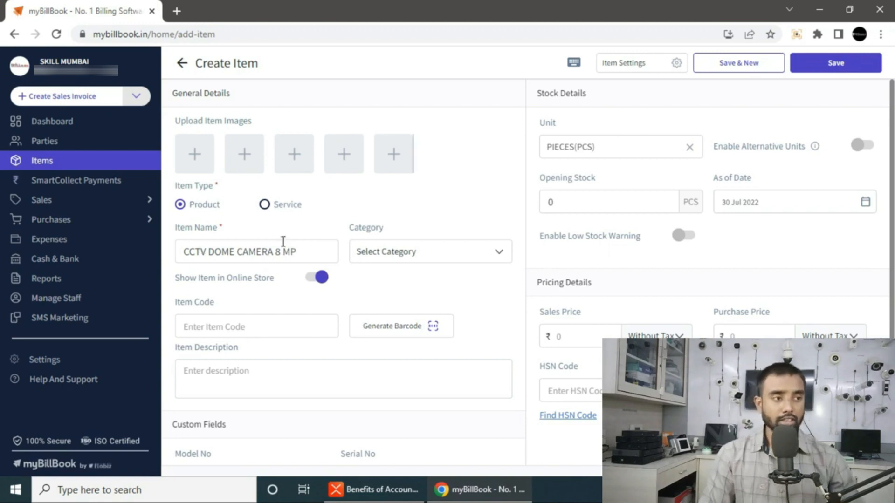
left_click(265, 205)
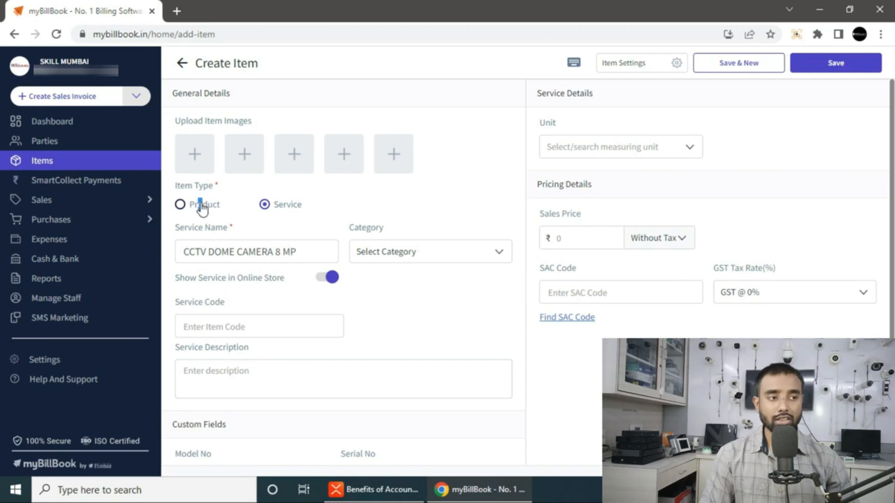
left_click(182, 205)
left_click(300, 252)
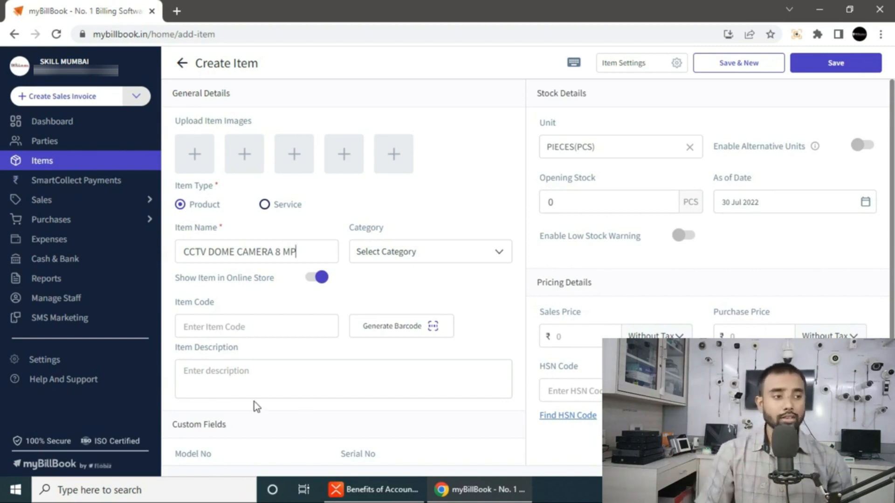
- Keep PIECES(PCS) as the unit and set the opening stock to 10
left_click(637, 147)
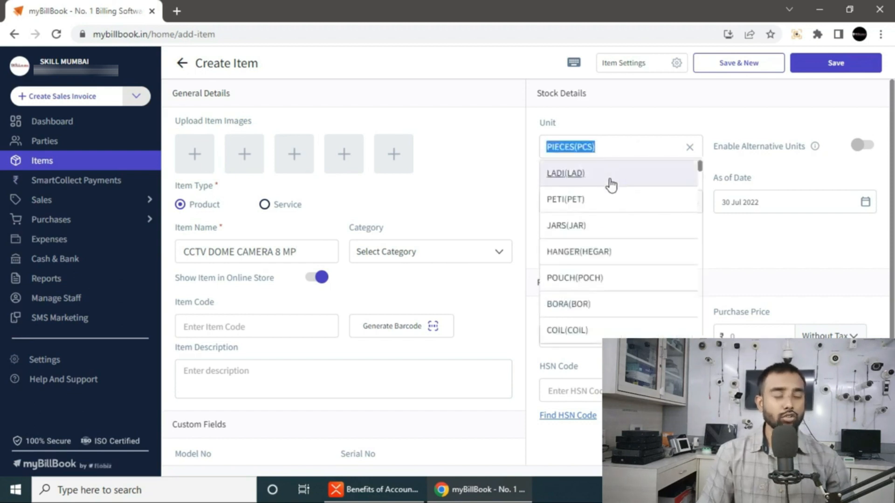
left_click(604, 144)
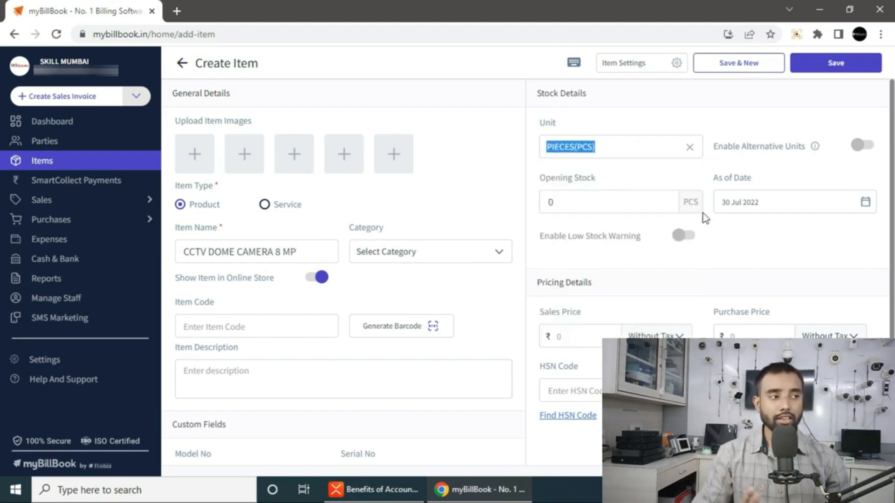
left_click(569, 204)
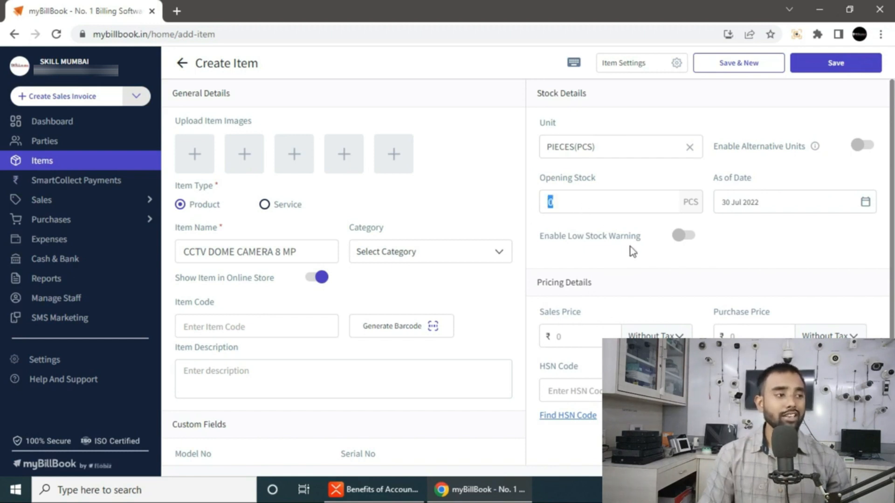
type("10")
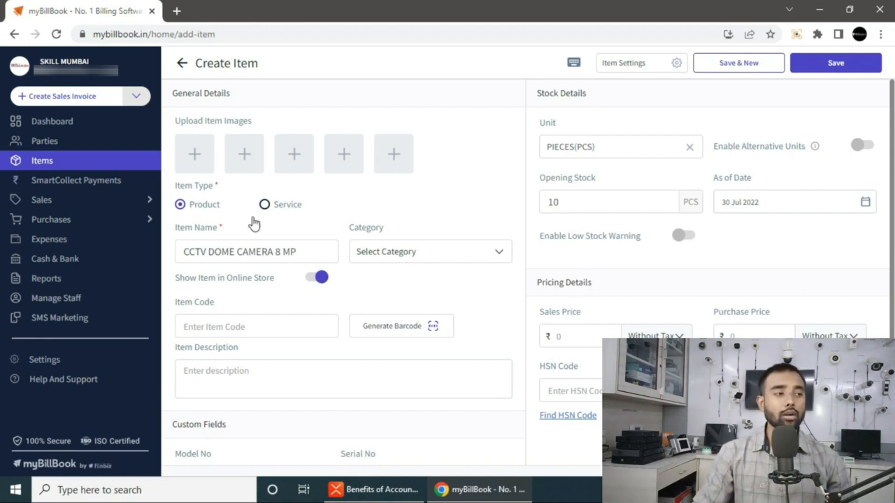
left_click(196, 164)
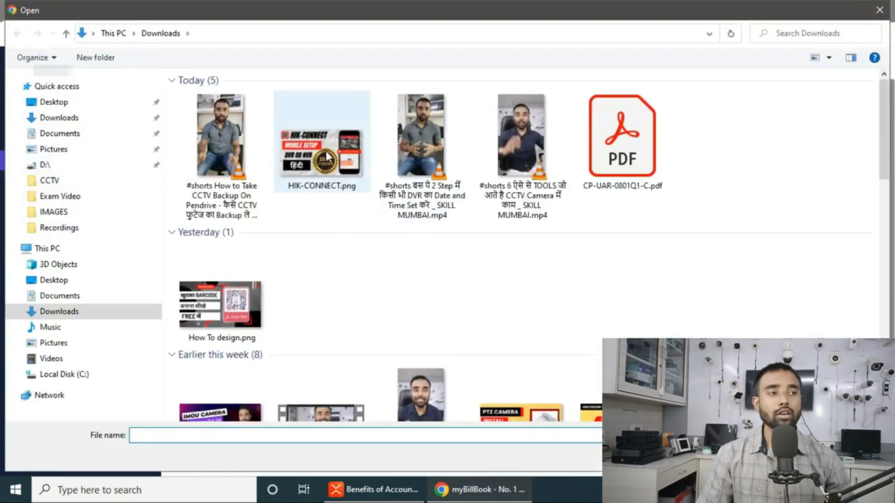
- Dismiss the image picker and enter sales price ₹4500 and purchase price ₹2200, both without tax
left_click(885, 14)
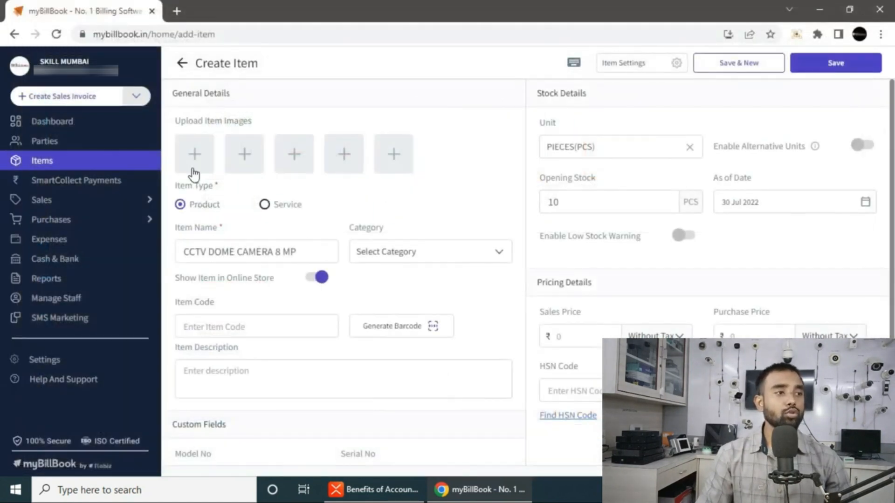
left_click(594, 337)
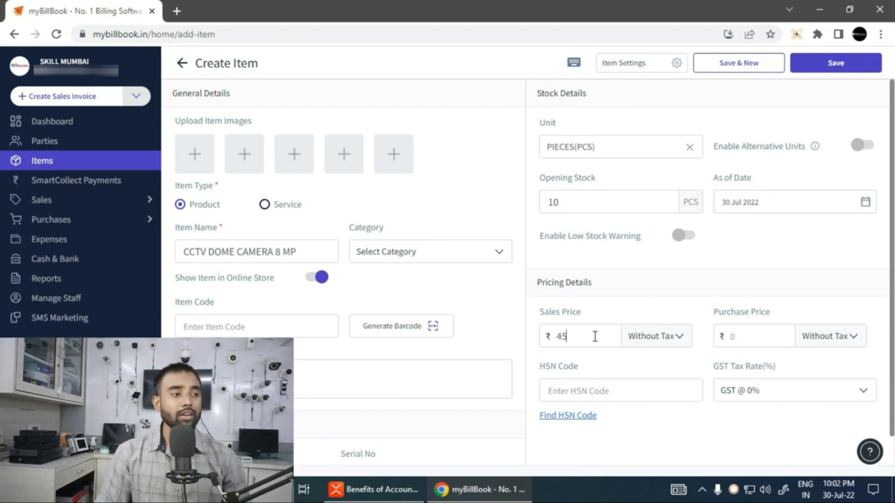
left_click(746, 341)
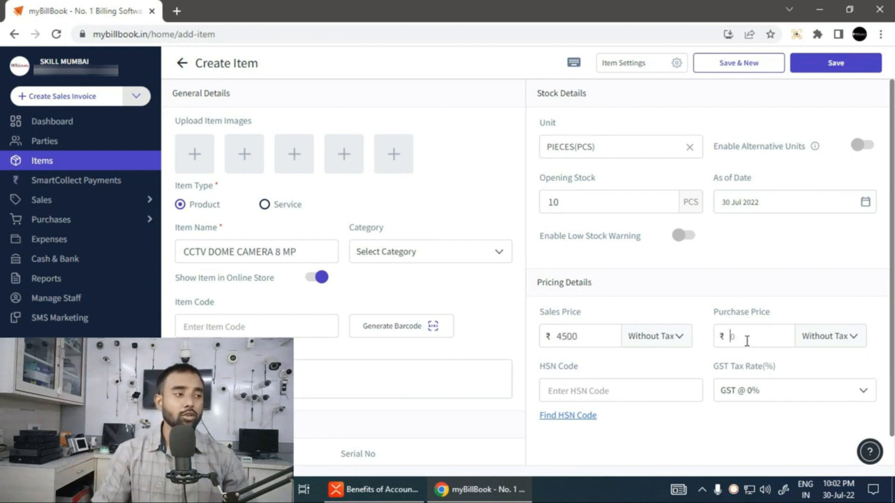
type("2200")
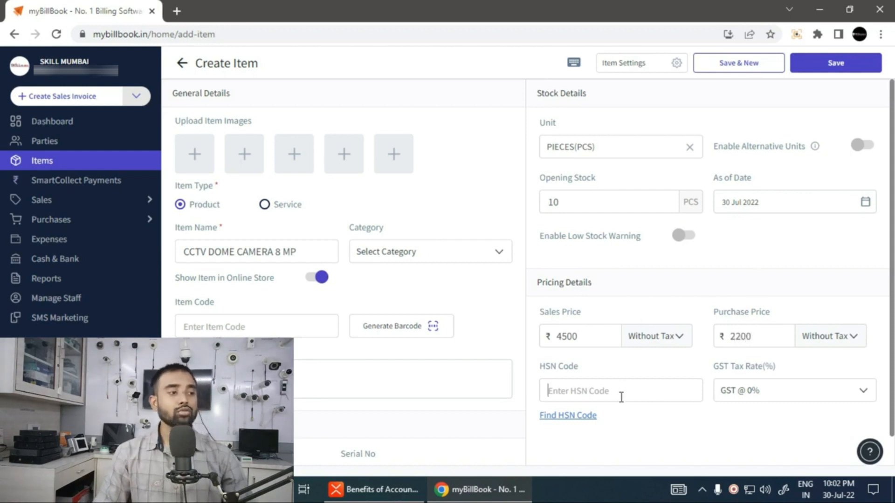
left_click(764, 397)
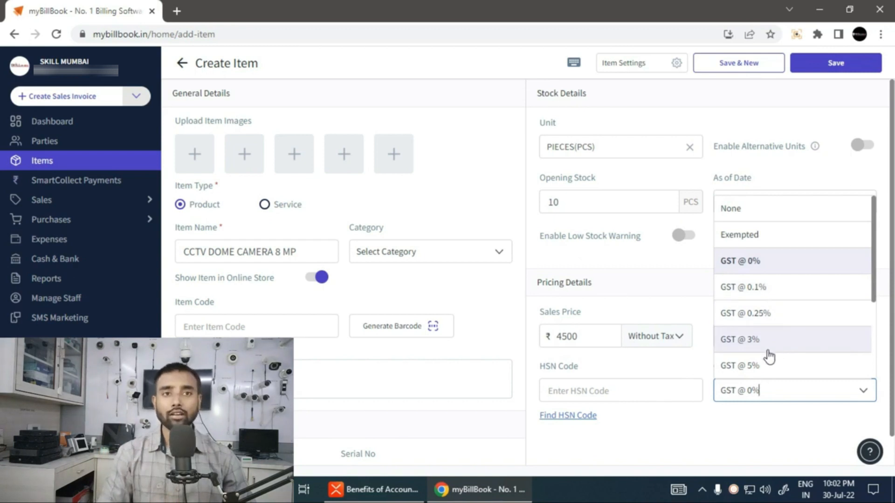
scroll(753, 317, "down", 5)
scroll(756, 341, "up", 3)
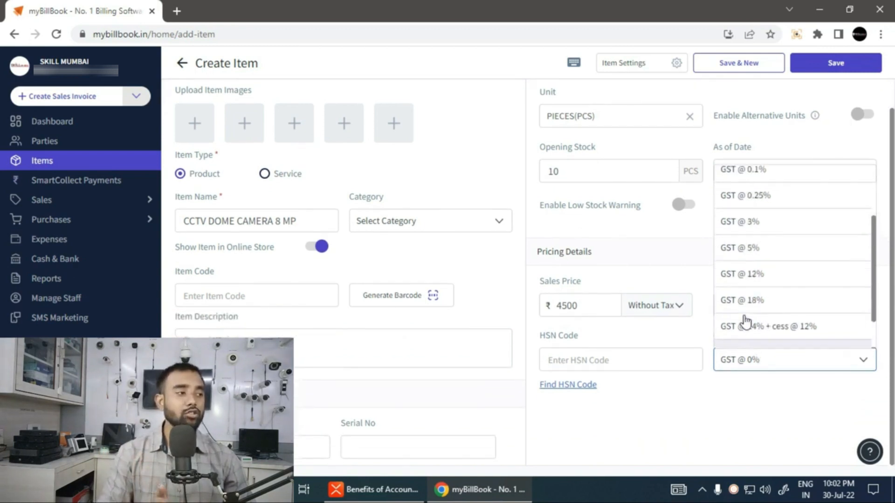
- Choose GST @ 18%, save the camera item, and review it in the Items list
left_click(755, 300)
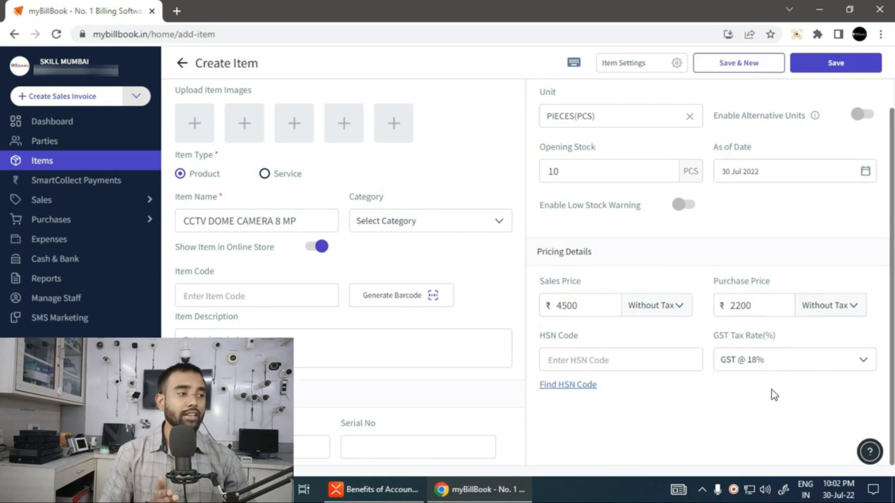
scroll(820, 145, "up", 1)
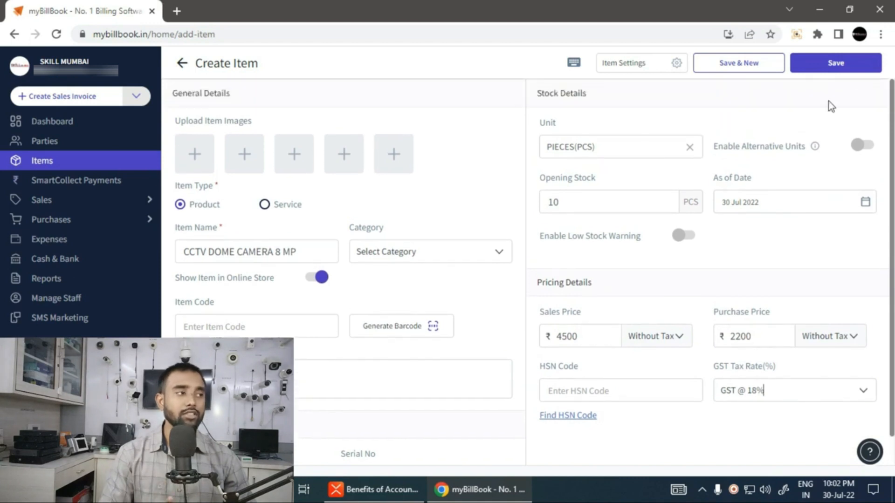
left_click(854, 74)
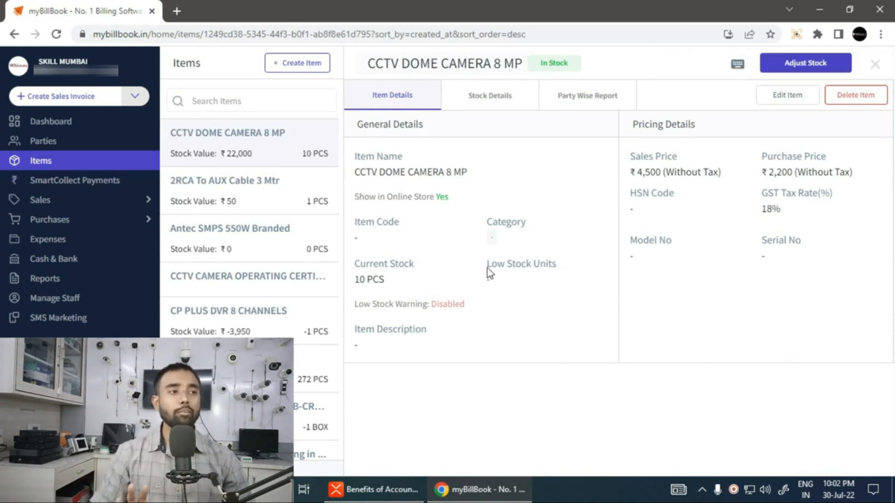
left_click(874, 64)
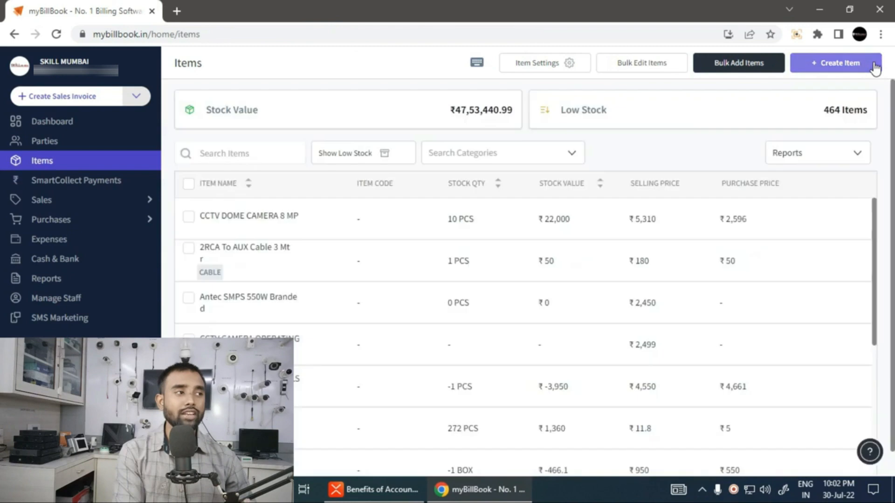
scroll(461, 356, "down", 2)
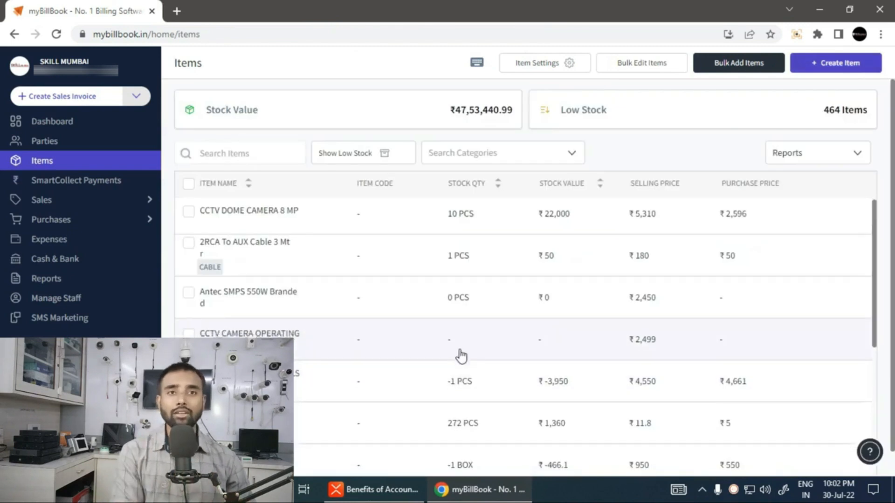
scroll(405, 363, "down", 8)
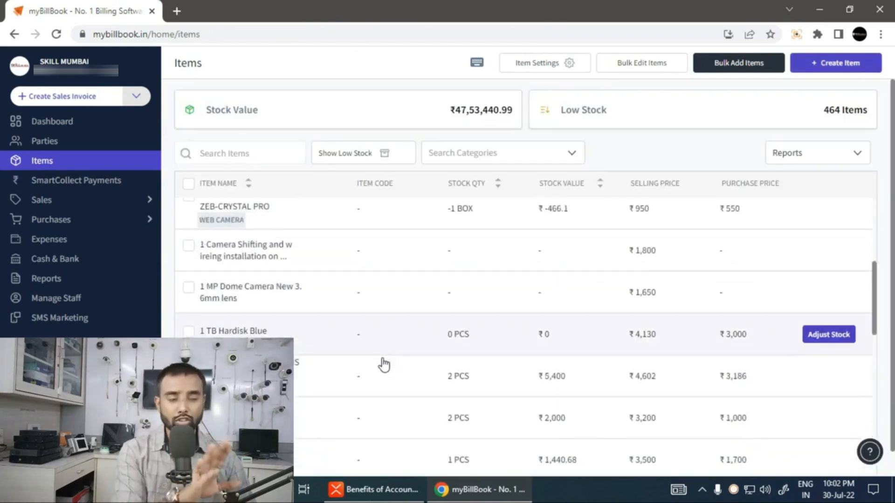
scroll(369, 360, "down", 10)
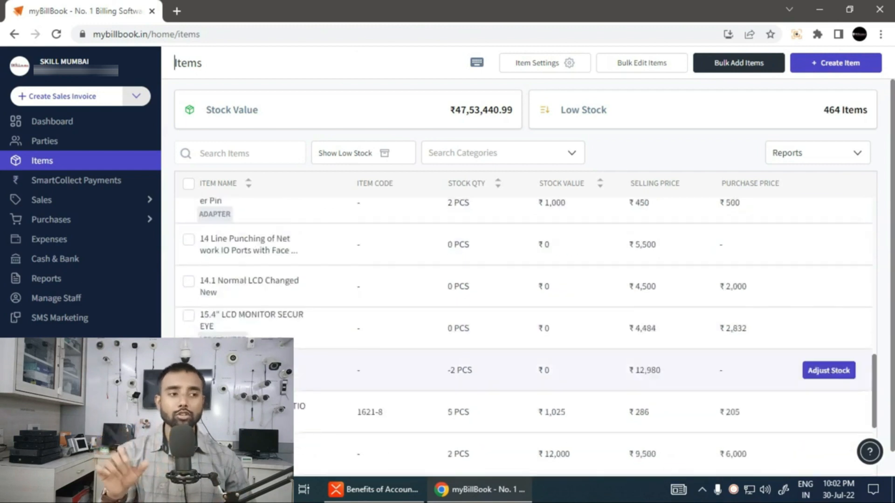
scroll(522, 327, "up", 5)
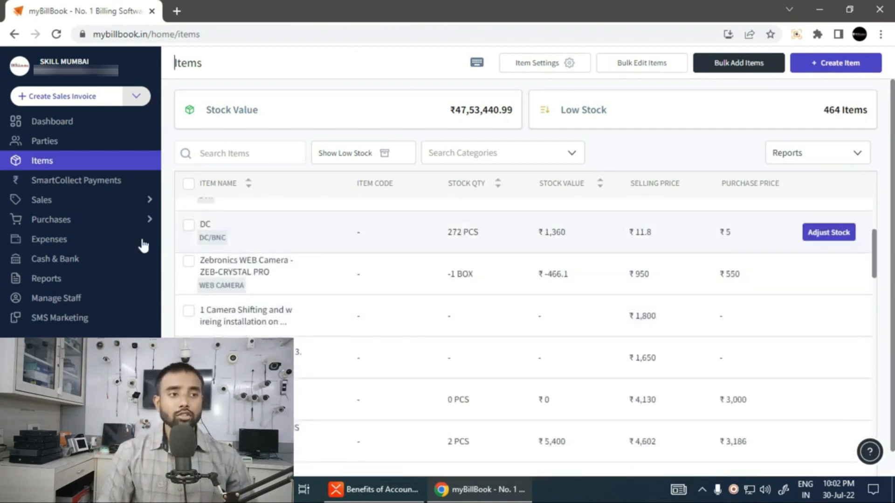
- Go to Sales > Quotation / Estimate and create a new quotation, number 73
left_click(51, 206)
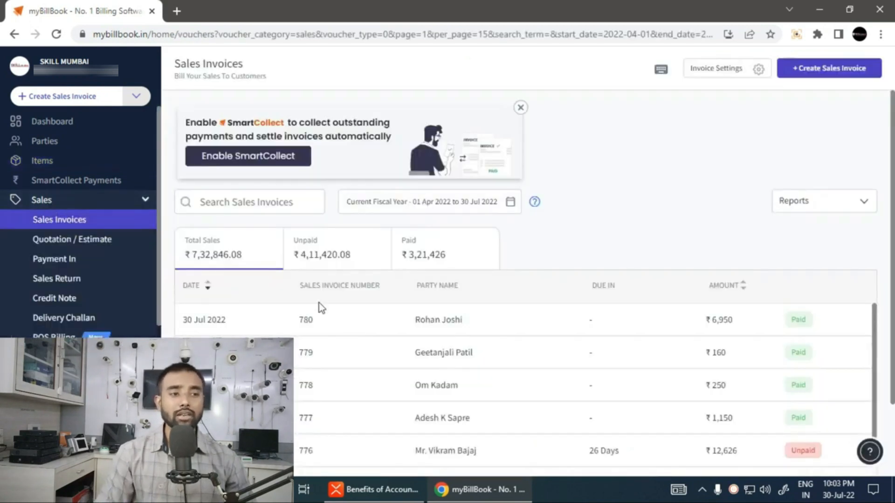
left_click(61, 247)
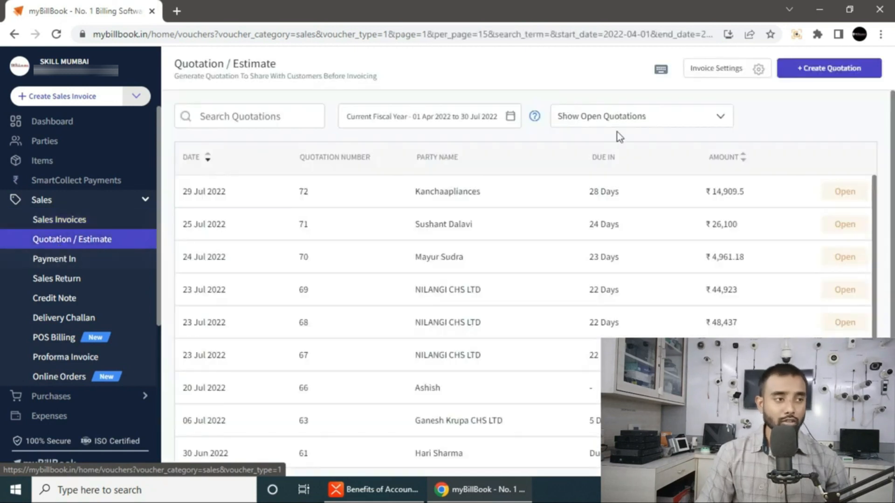
left_click(818, 72)
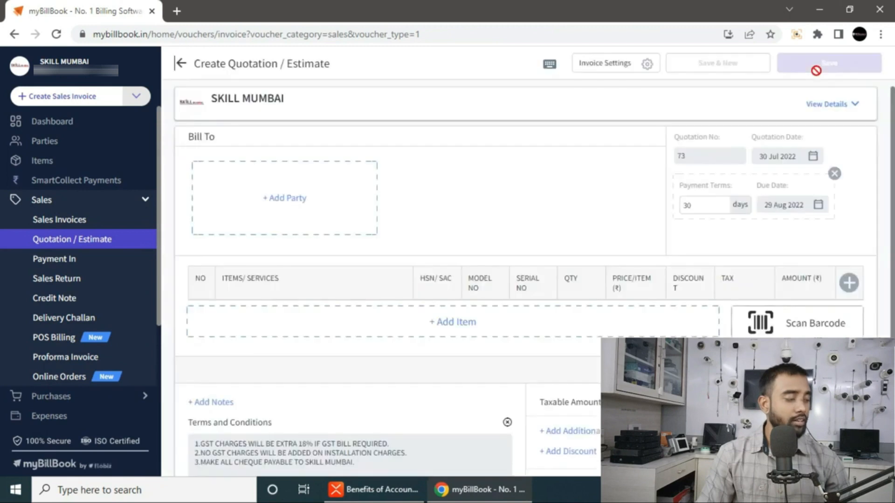
- Create a new party with the customer's name and mobile number as the quotation's billing party
left_click(281, 199)
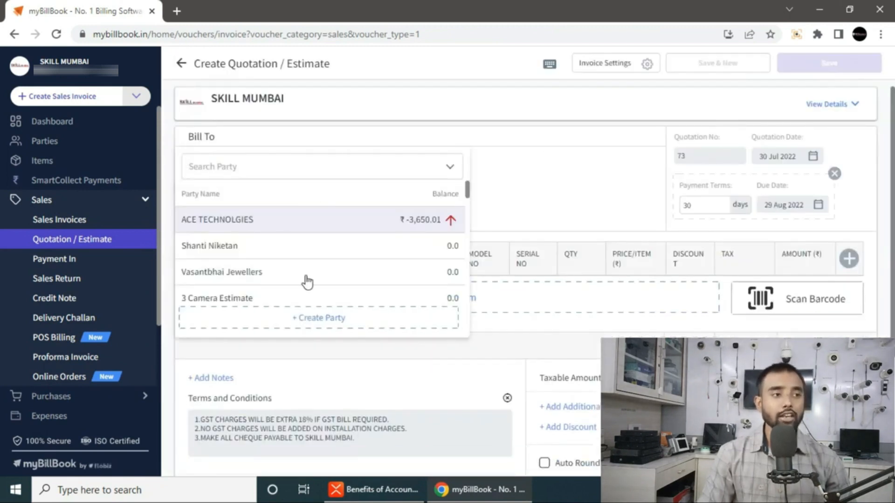
left_click(325, 322)
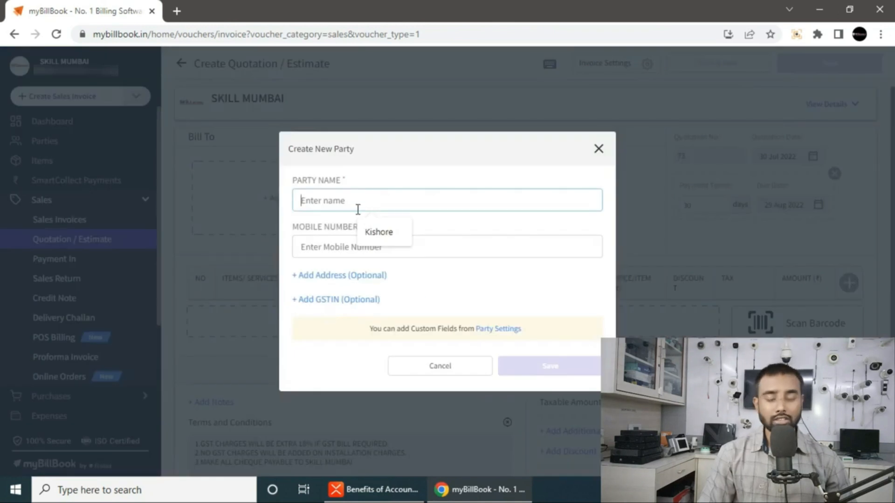
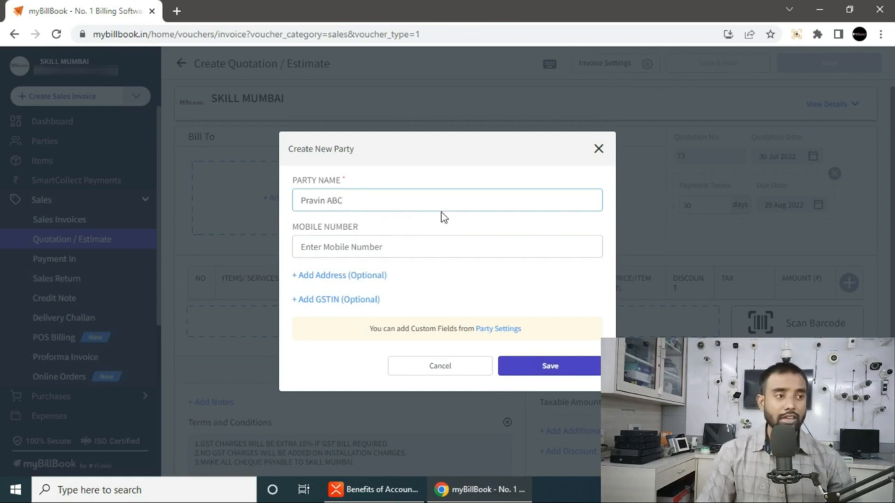
left_click(414, 247)
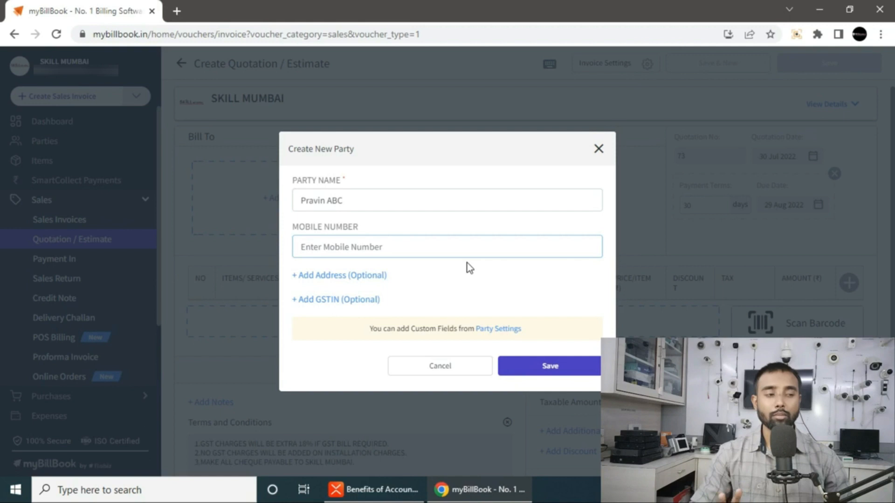
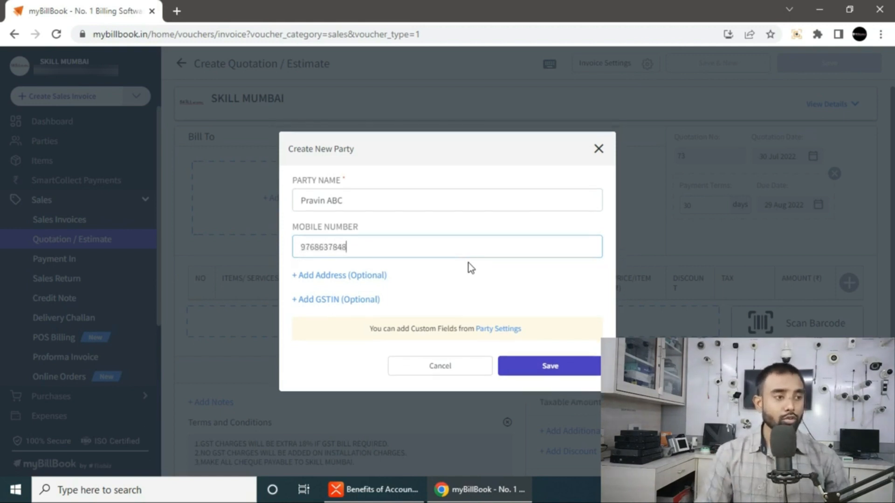
left_click(542, 368)
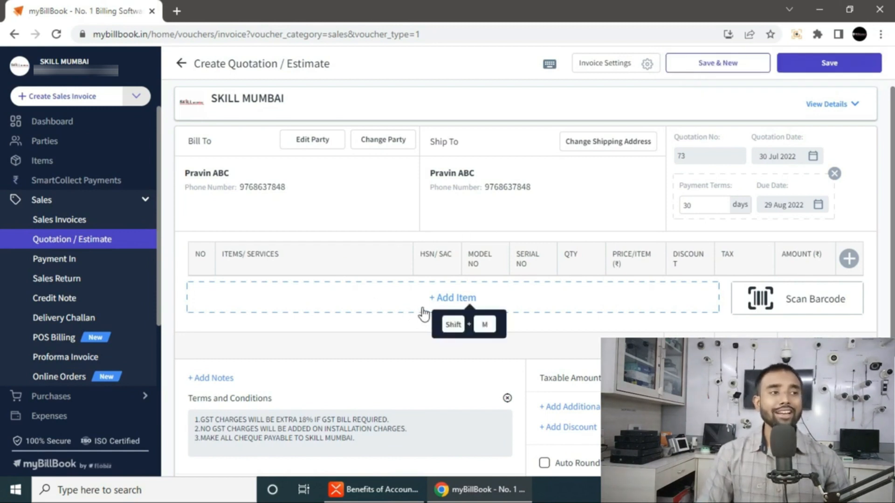
left_click(455, 300)
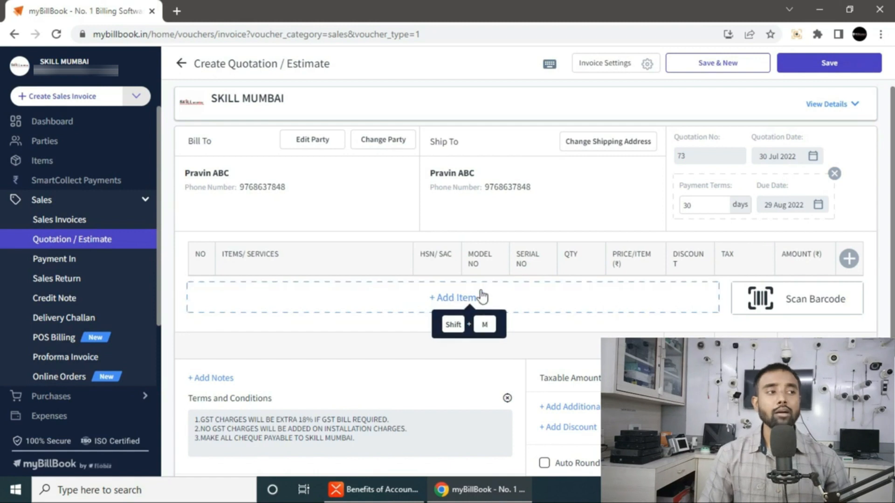
scroll(226, 303, "down", 5)
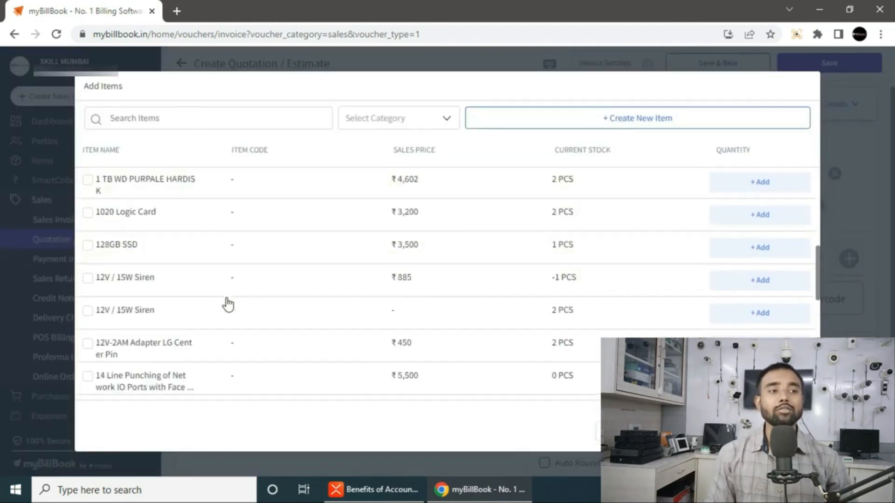
scroll(254, 294, "up", 5)
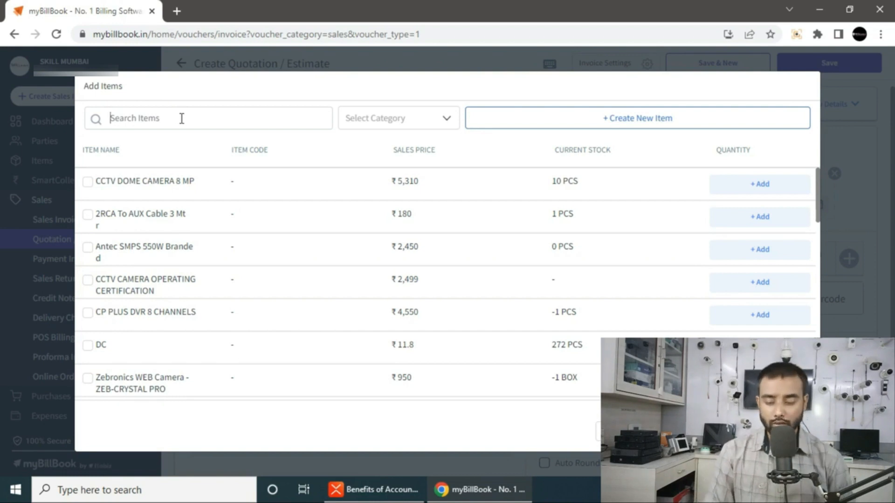
type("dome camera")
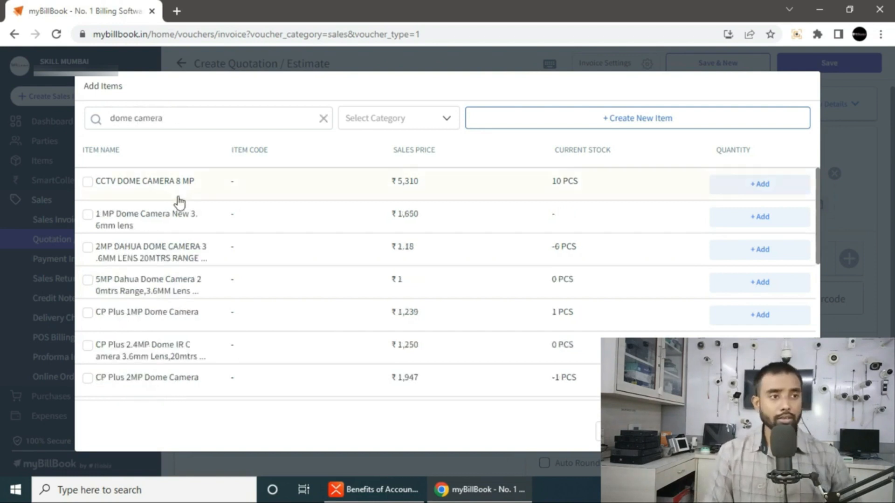
left_click(95, 184)
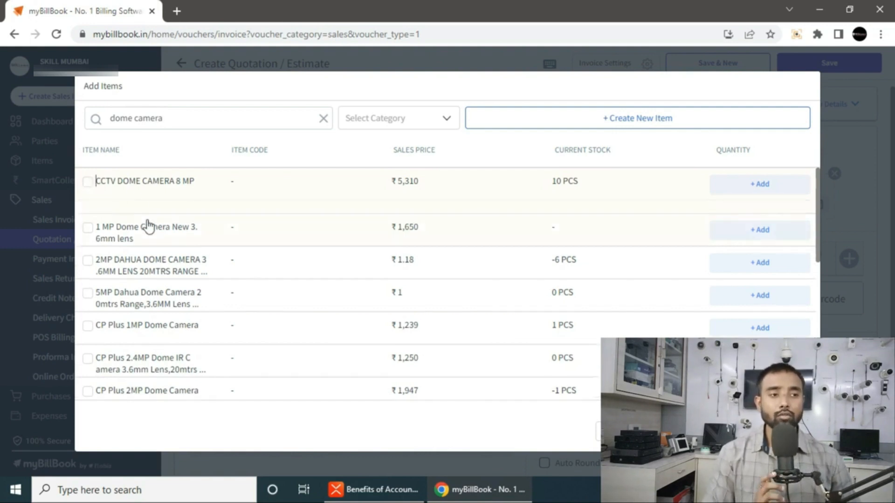
left_click(88, 185)
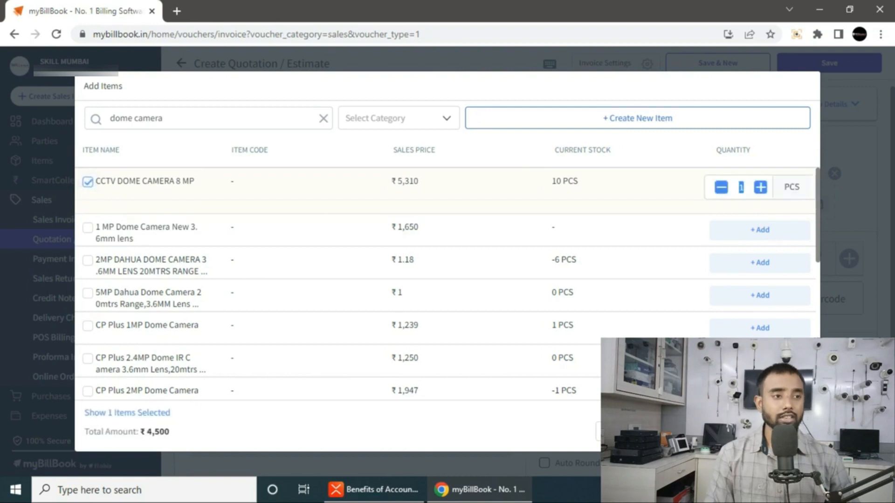
left_click(759, 431)
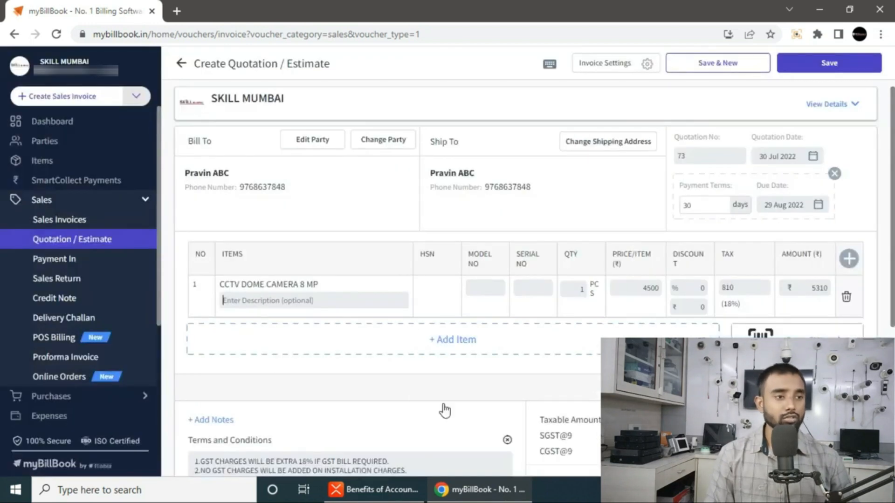
left_click(846, 298)
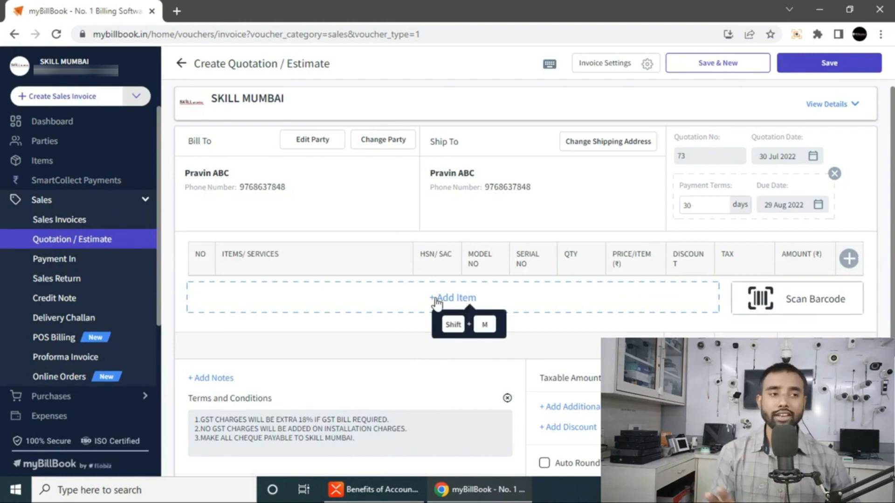
scroll(474, 335, "down", 1)
scroll(483, 344, "up", 1)
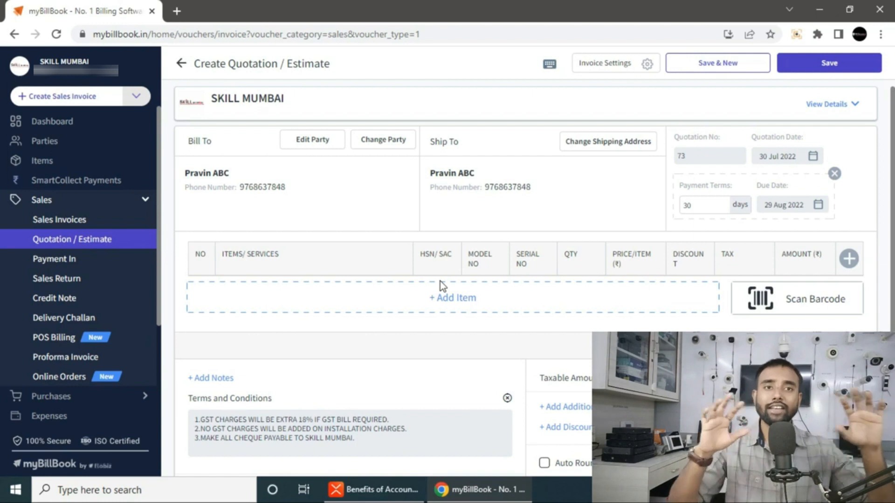
- Add the 2MP Dahua dome camera and the Dahua 4 Channel DVR to the quotation
left_click(461, 308)
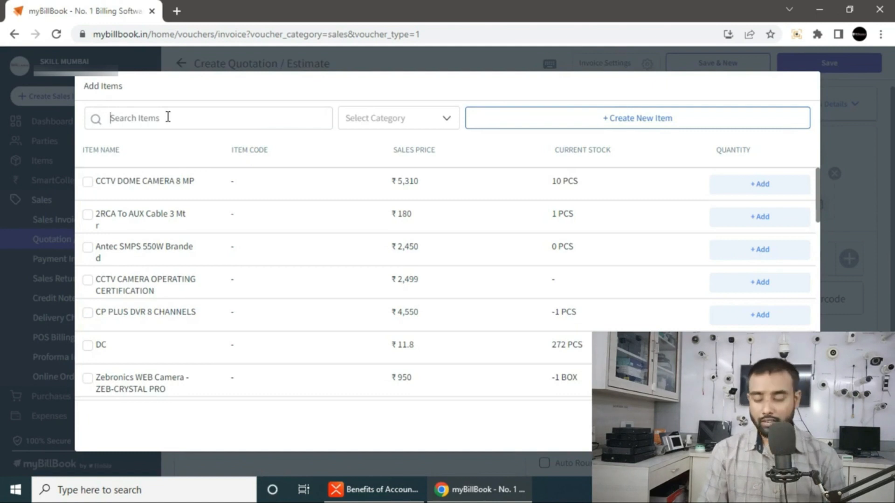
type("dome dahua")
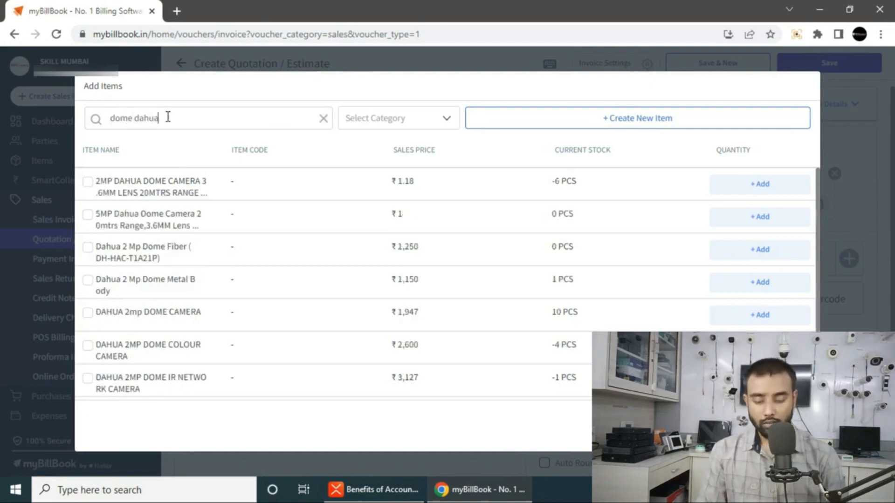
left_click(105, 187)
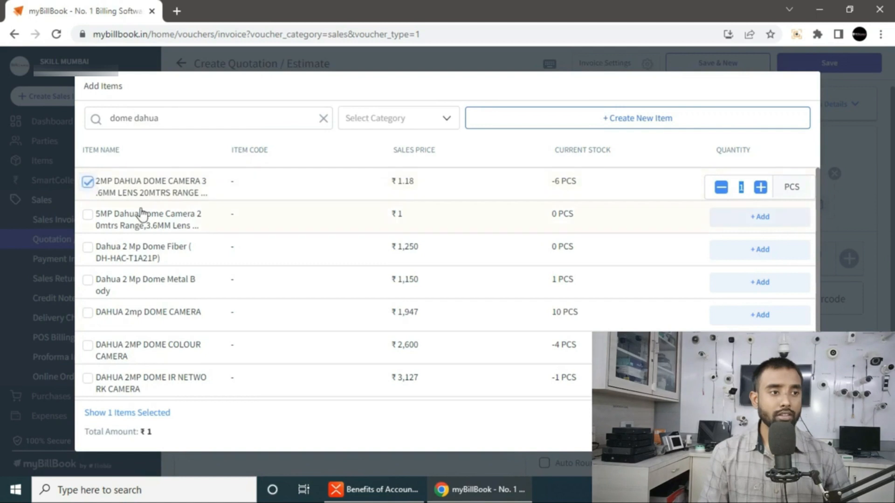
left_click(764, 428)
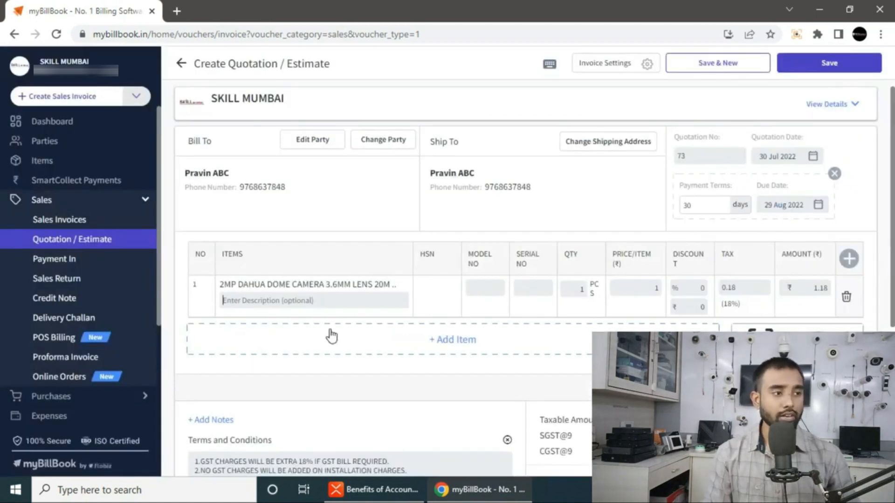
left_click(393, 359)
left_click(144, 120)
type("d")
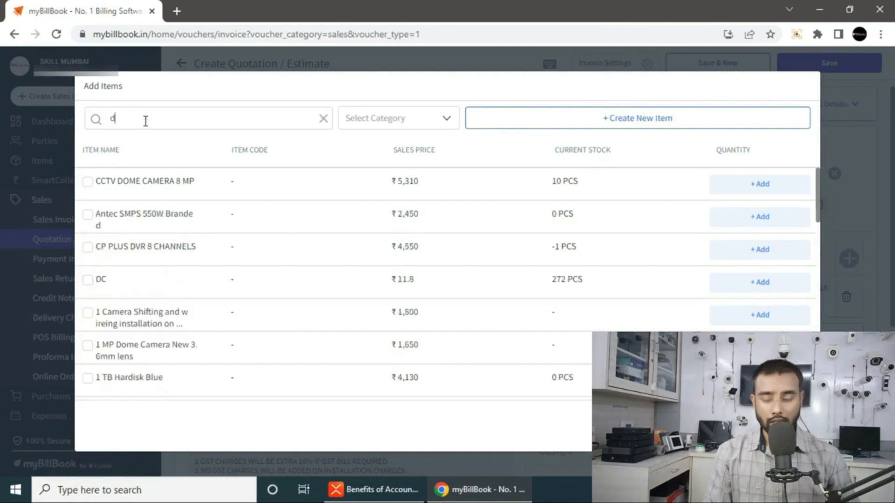
type("vr 4")
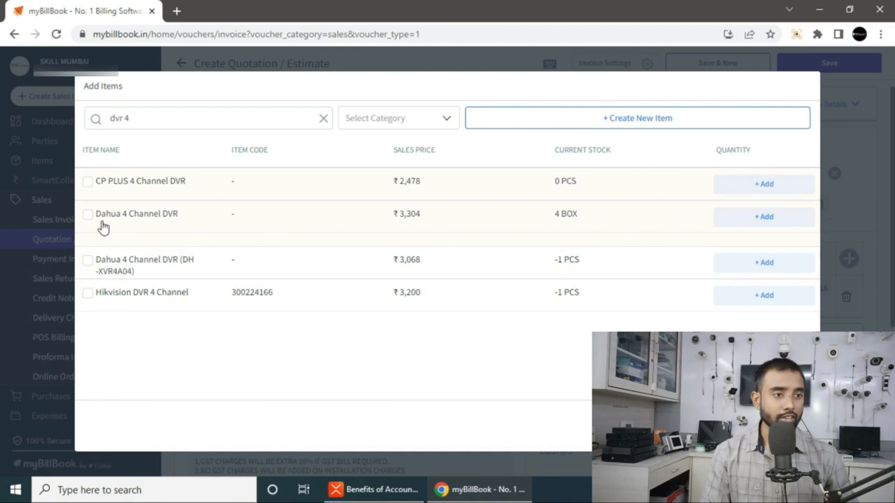
left_click(88, 261)
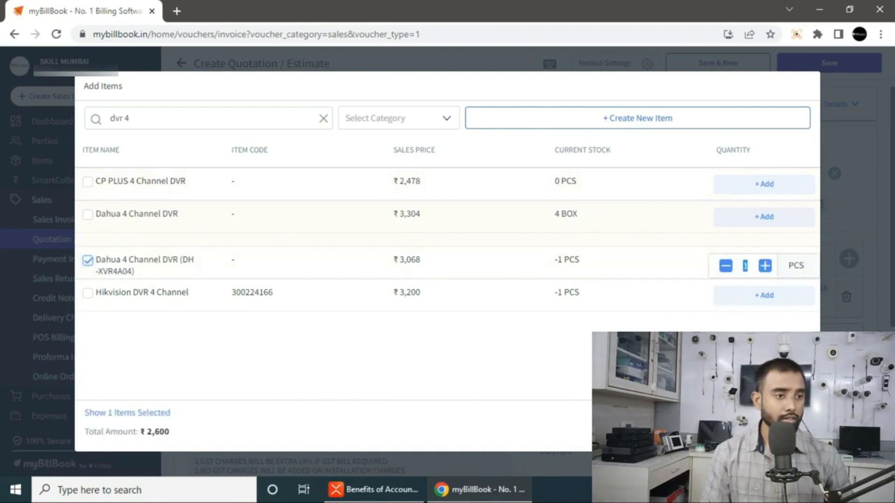
left_click(765, 432)
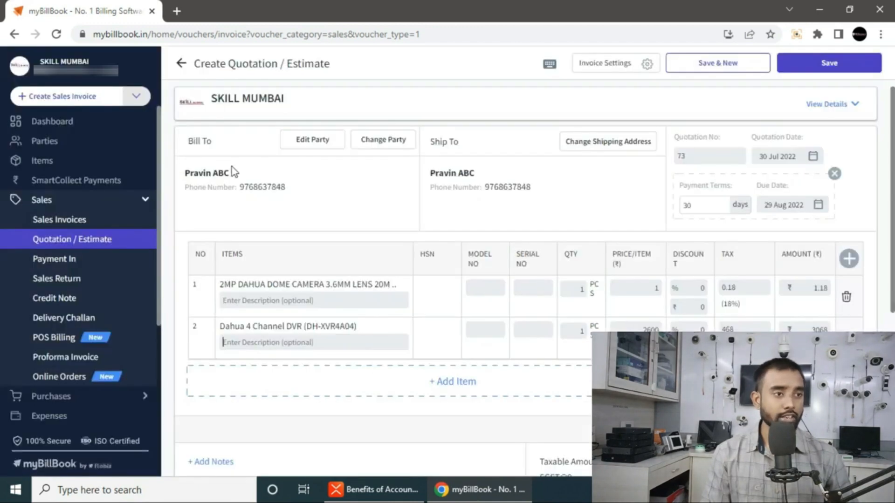
- Add the 3+1 CCTV Cable 90mtrs and the Krishna SMPS 4 Channel as further lines
left_click(344, 392)
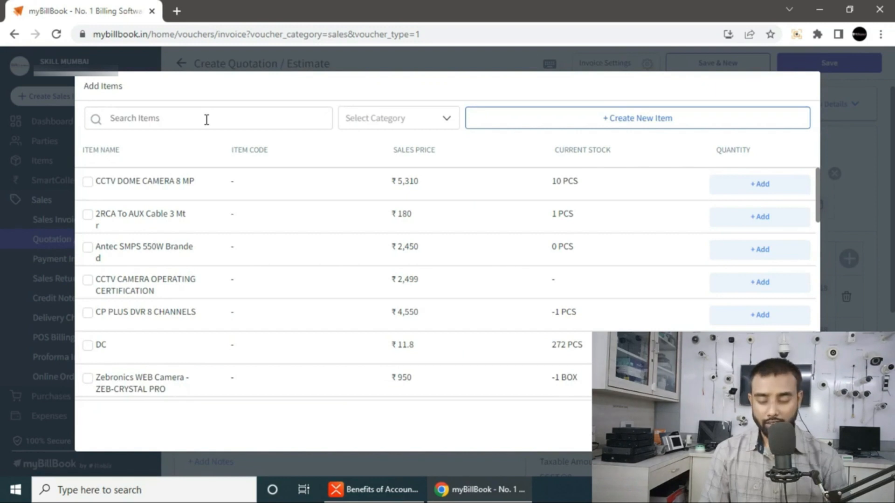
type("cctv cable")
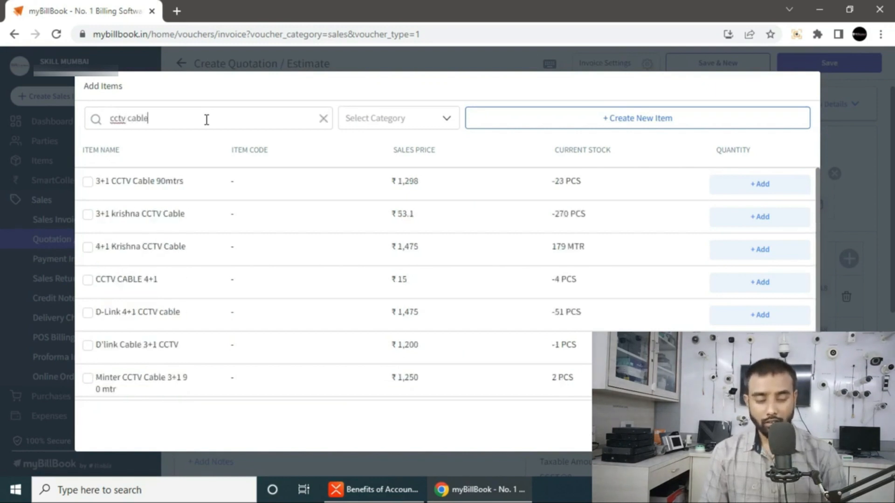
left_click(87, 182)
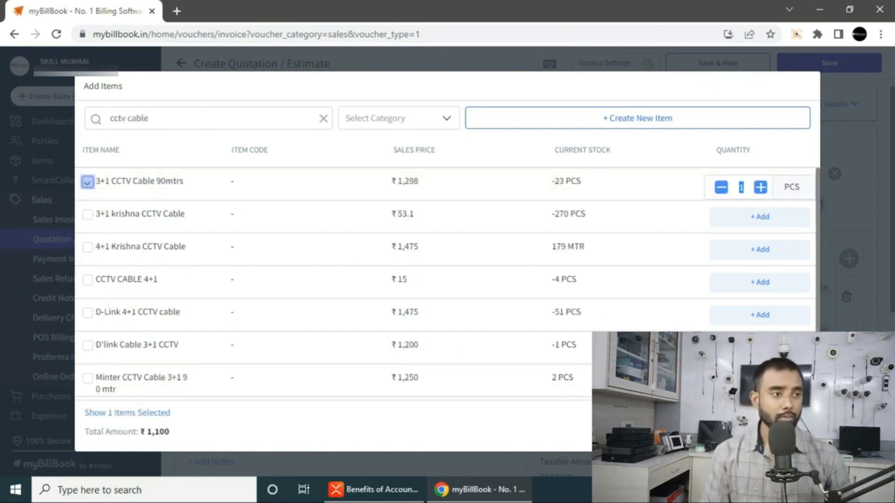
left_click(769, 426)
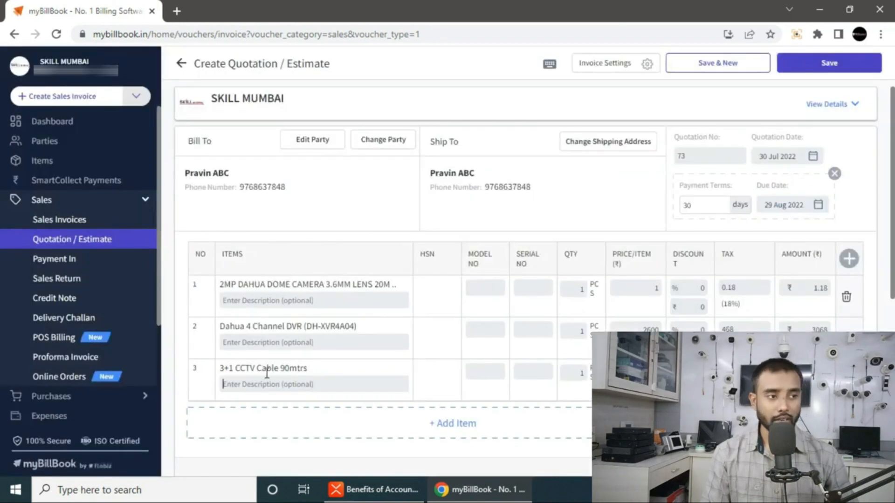
left_click(289, 430)
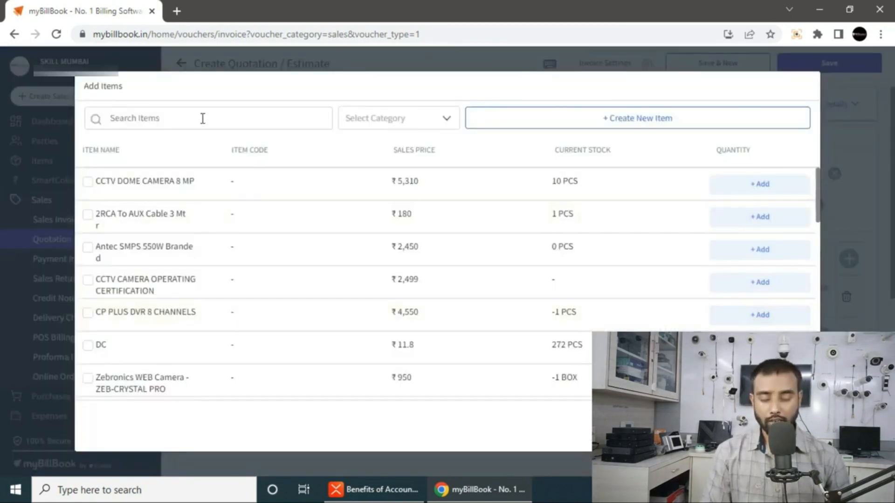
type("SMPS")
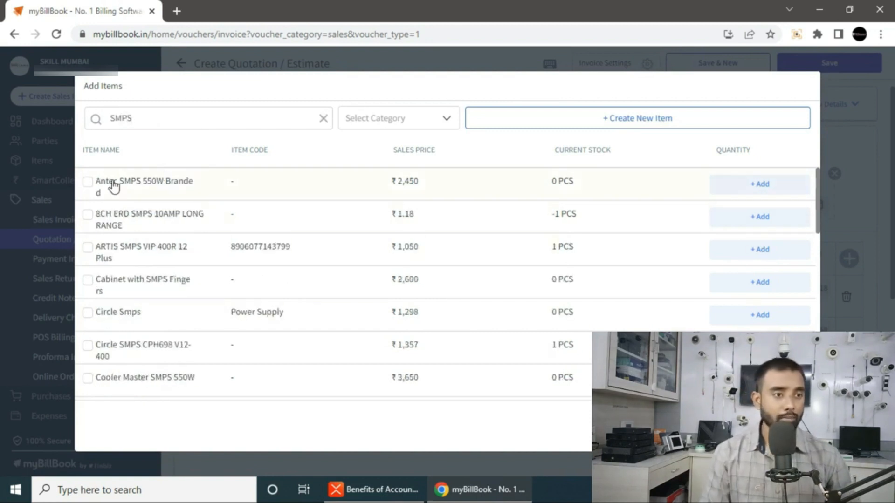
type(" 4 cha")
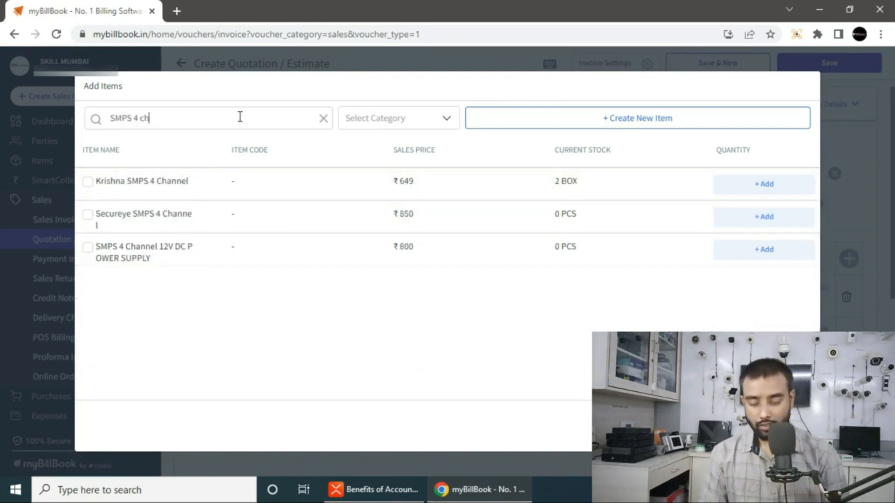
left_click(88, 182)
left_click(765, 426)
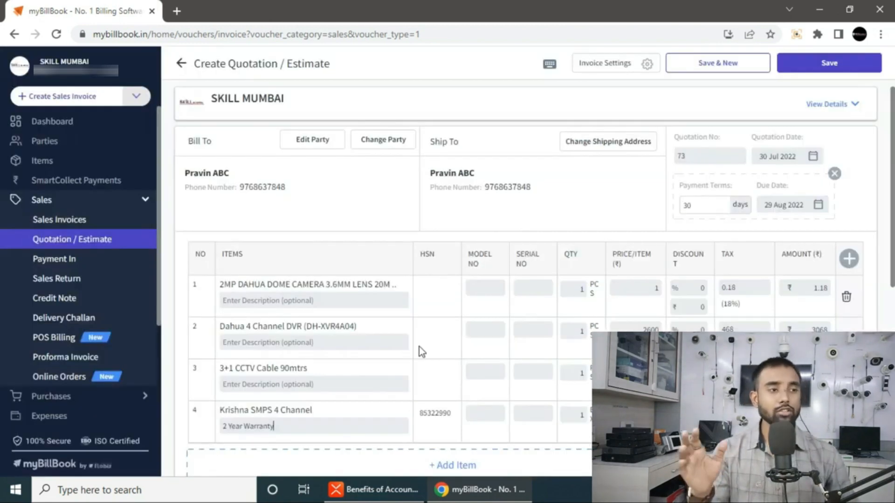
scroll(406, 366, "down", 2)
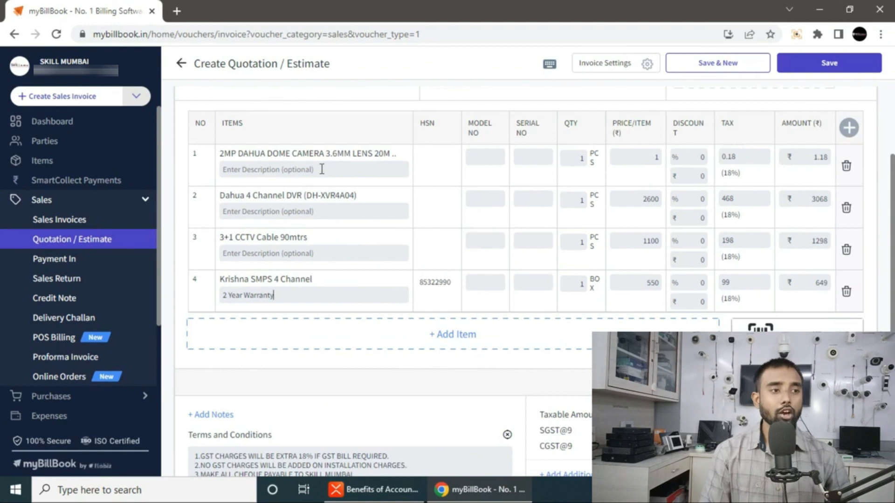
left_click(223, 168)
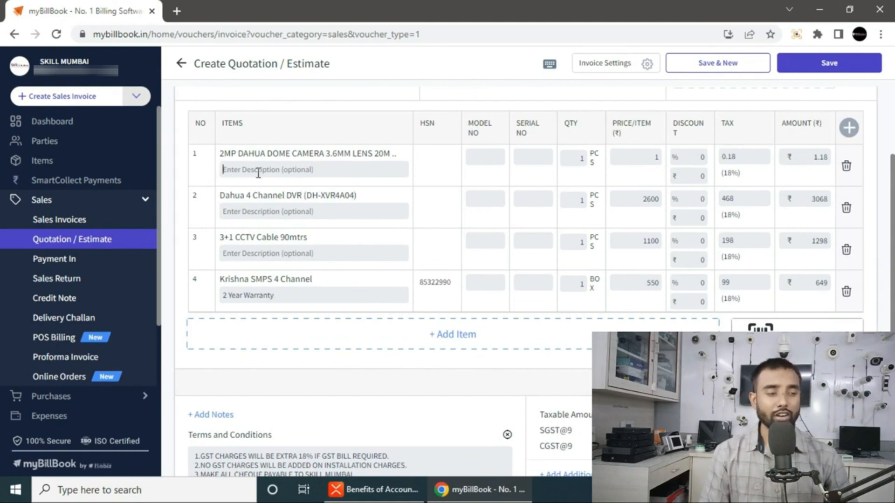
- Describe items 1 and 2 as '1 years Warranty' and item 3 as 'No Warranty'
type("1 years Warranty")
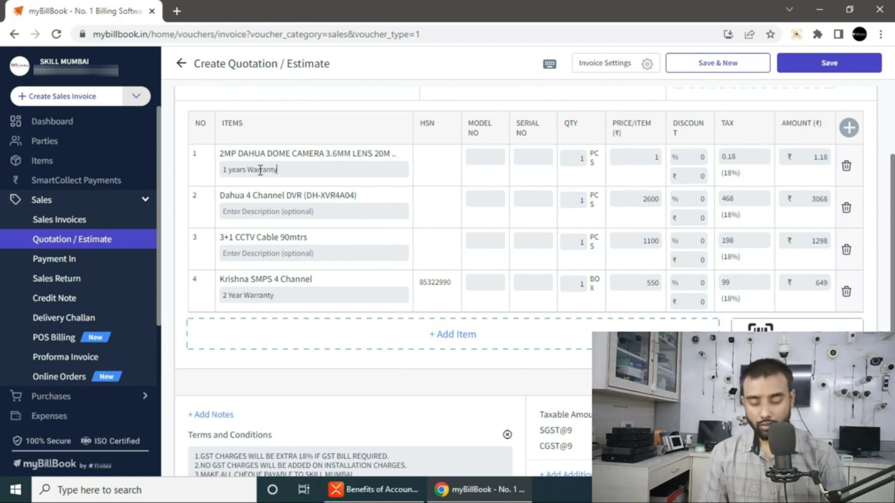
left_click_drag(288, 169, 120, 172)
key("ctrl+c")
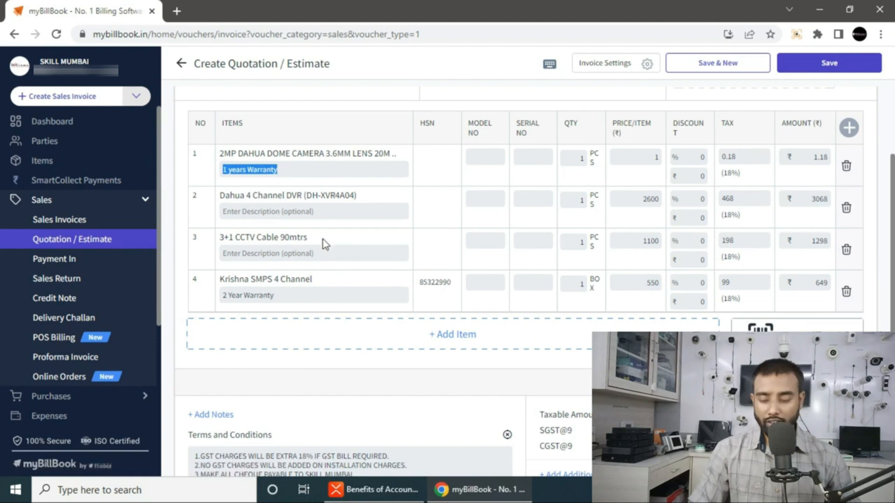
left_click(325, 211)
key("ctrl+v")
left_click(263, 256)
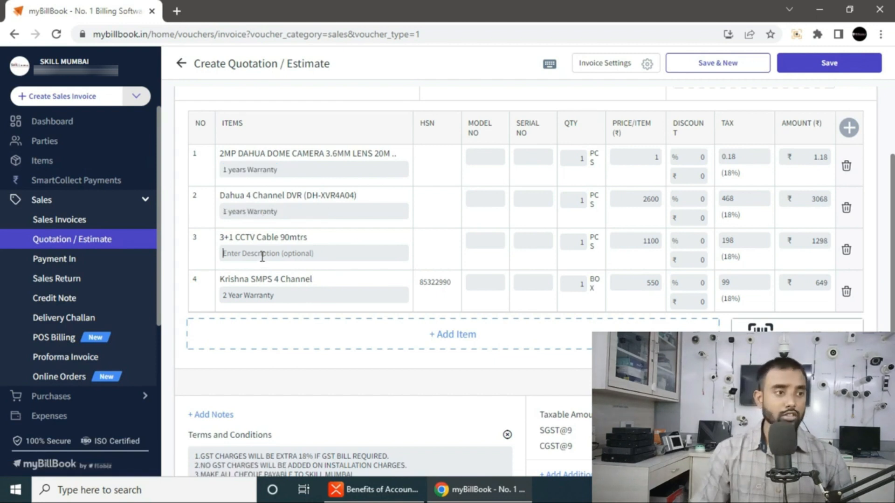
type("No Warranty")
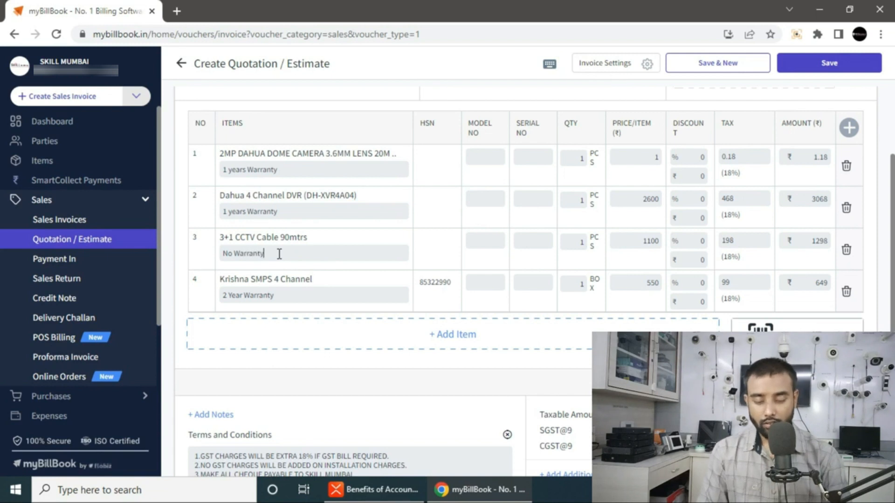
left_click(468, 342)
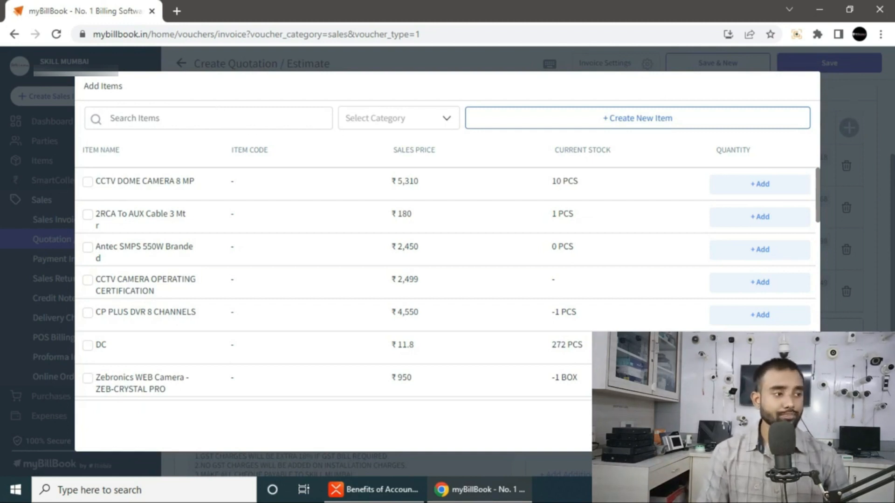
- Add the 15.4" LCD MONITOR SECUREYE to the quotation as row 5
key("Escape")
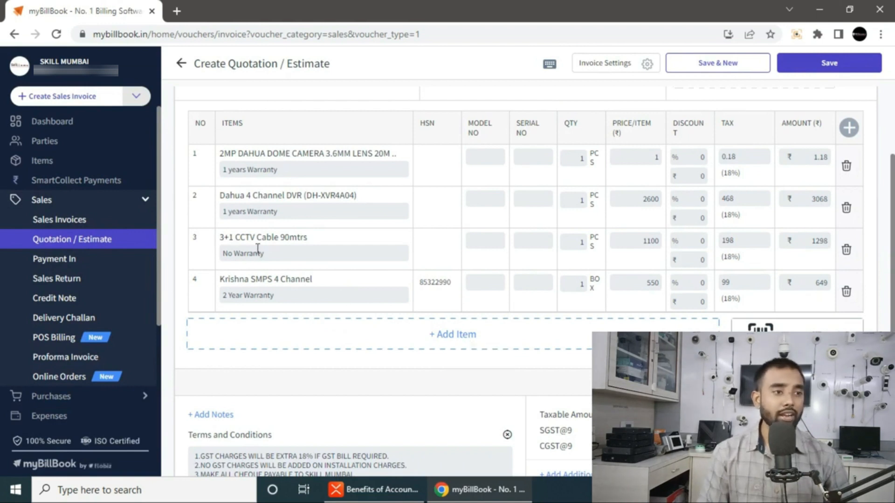
left_click(396, 328)
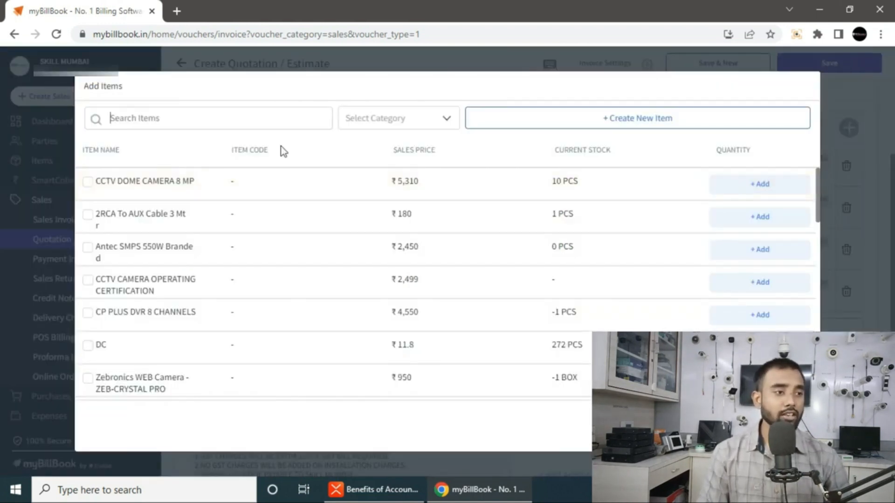
type("Monitor")
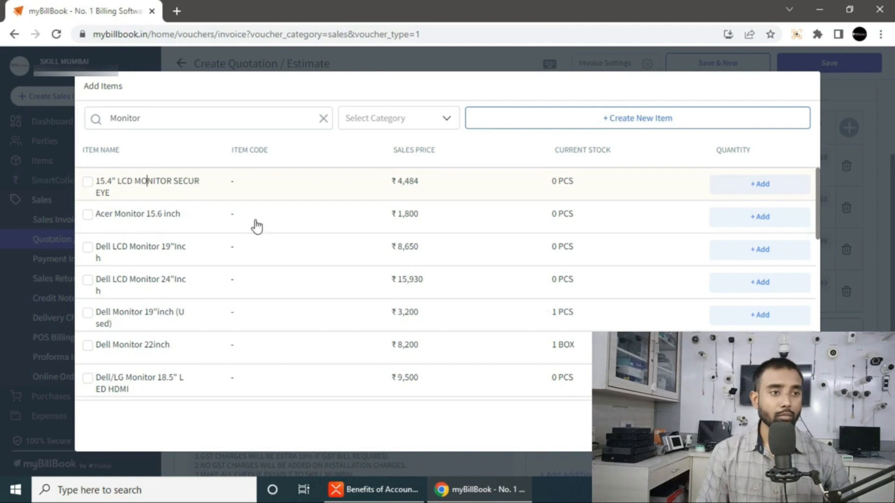
left_click(88, 181)
key("Return")
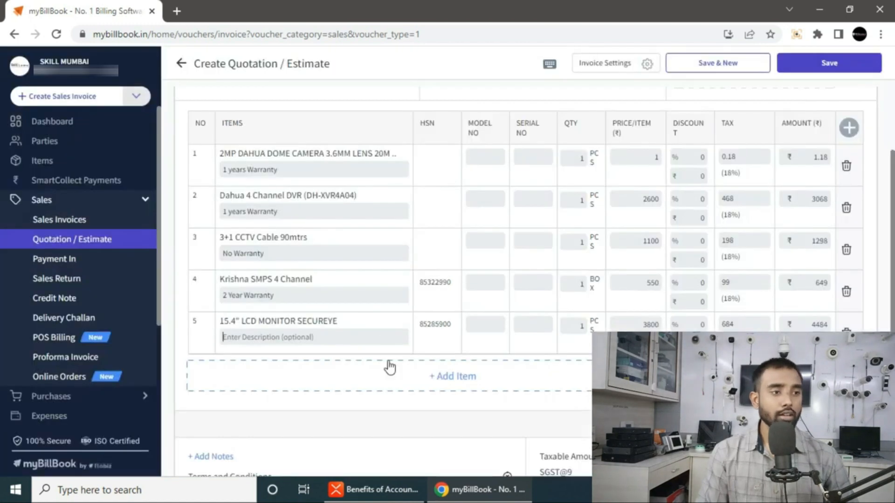
- Add the 1 TB WD PURPALE HARDISK, not the 1 TB Hardisk Blue, as row 6
left_click(358, 369)
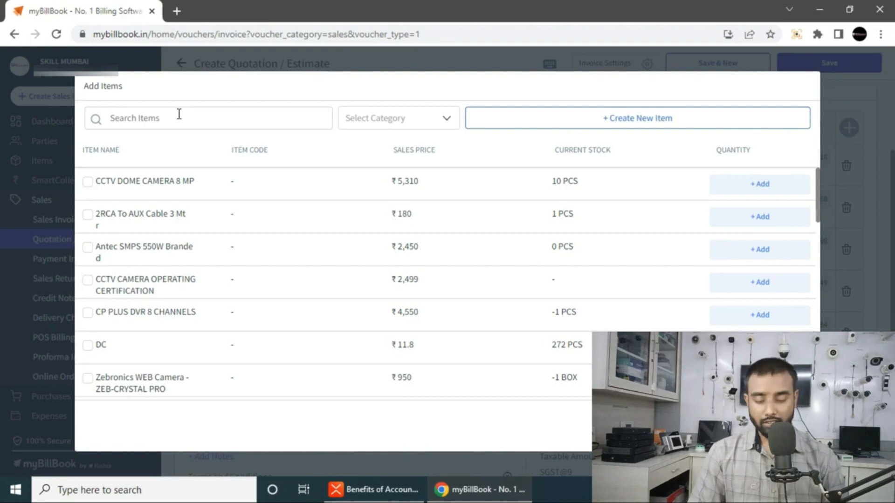
type("Hardisk")
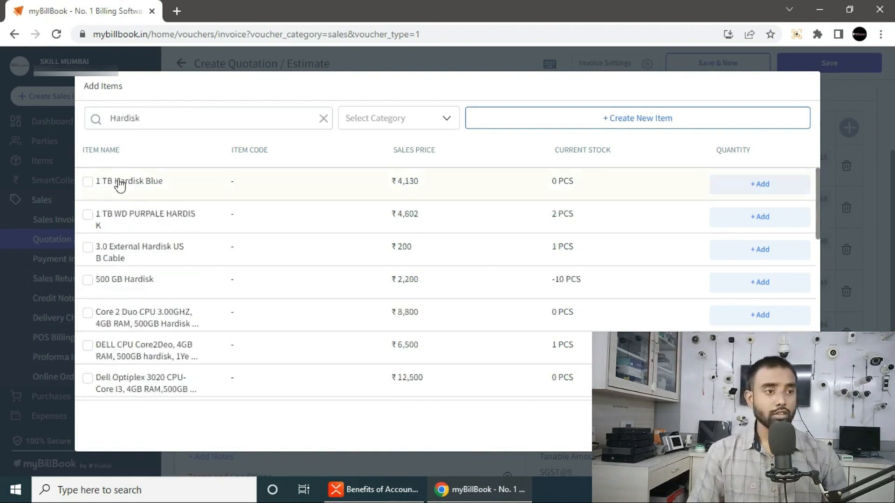
left_click(88, 183)
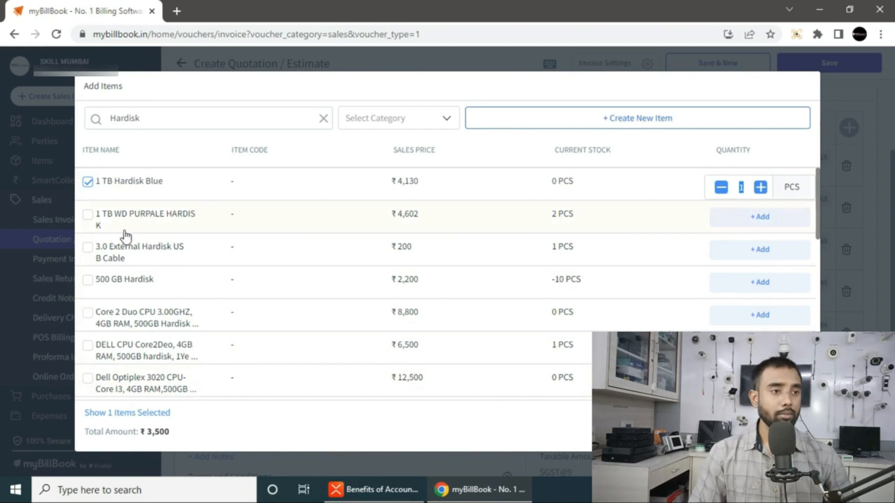
left_click(88, 183)
left_click(88, 215)
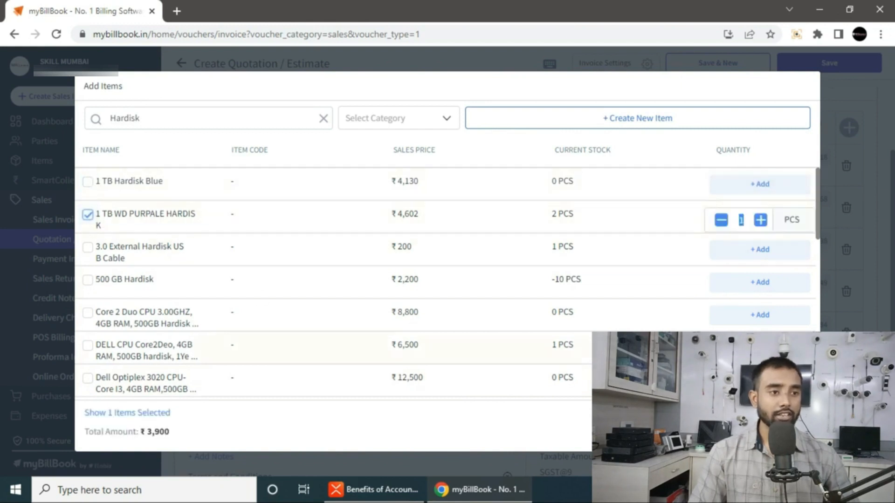
left_click(766, 426)
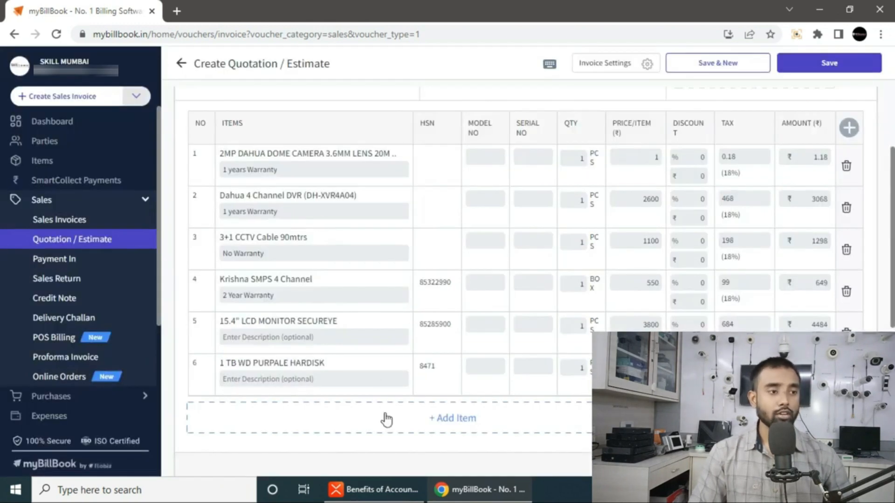
left_click(369, 422)
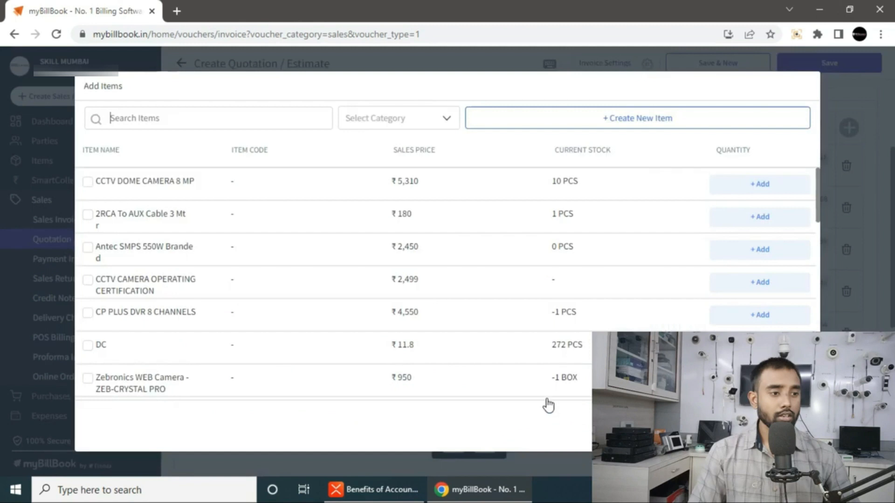
- Search 'labour and' and add Labour And Installation to the quotation as row 7
left_click(145, 121)
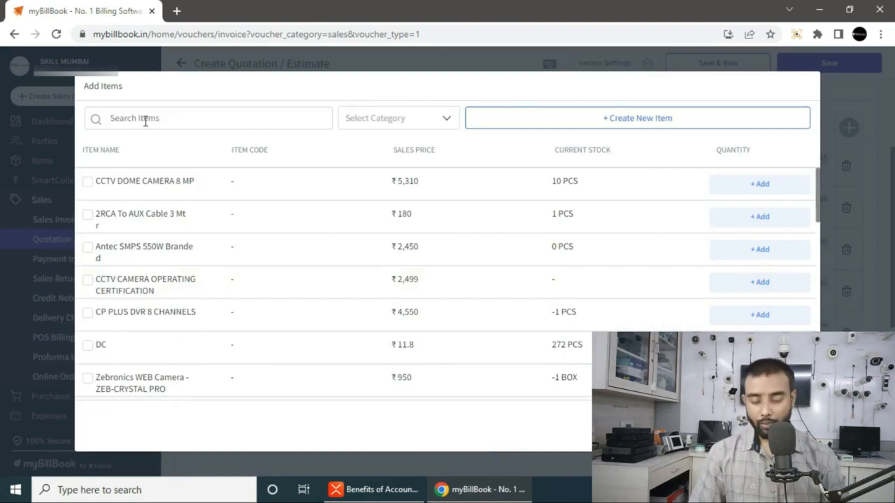
key("Escape")
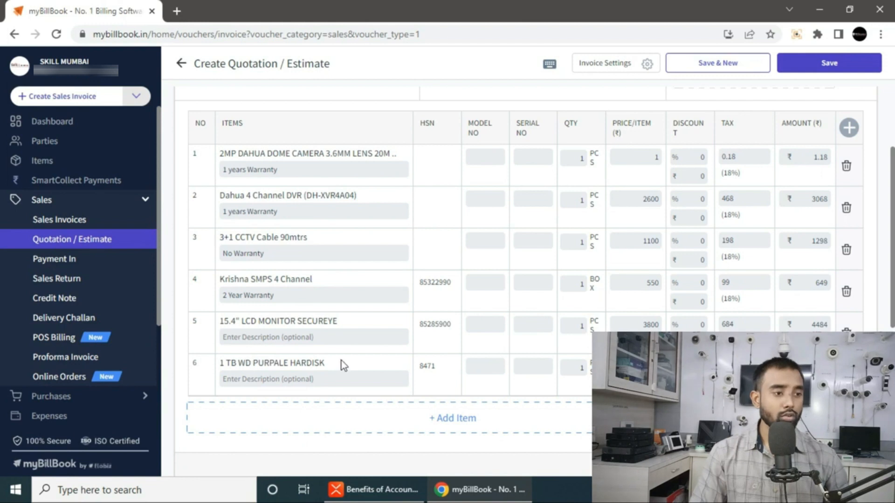
left_click(376, 423)
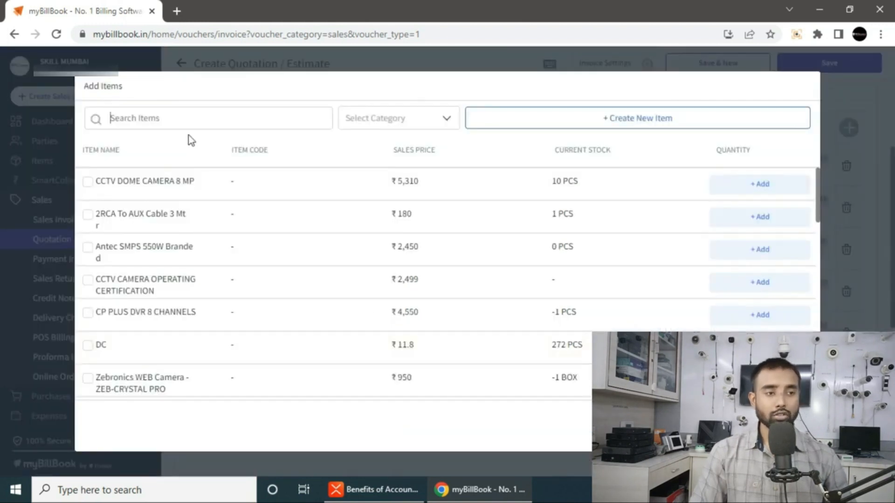
type("conn")
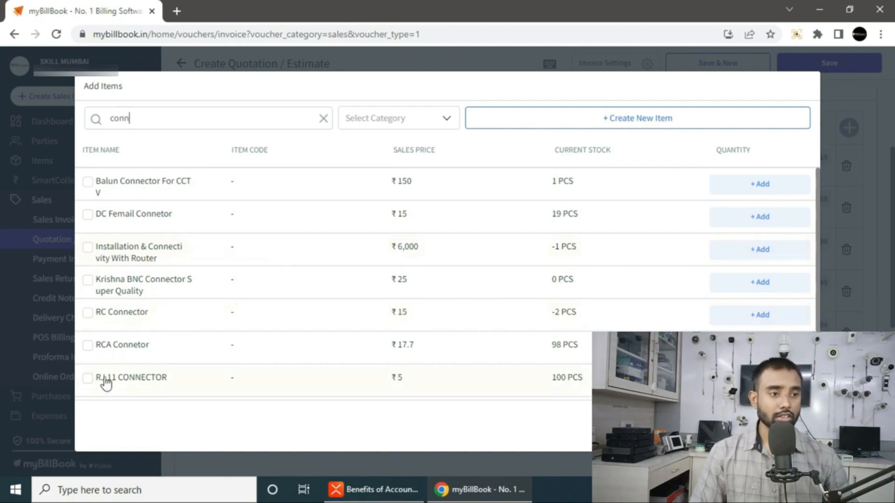
scroll(171, 340, "down", 3)
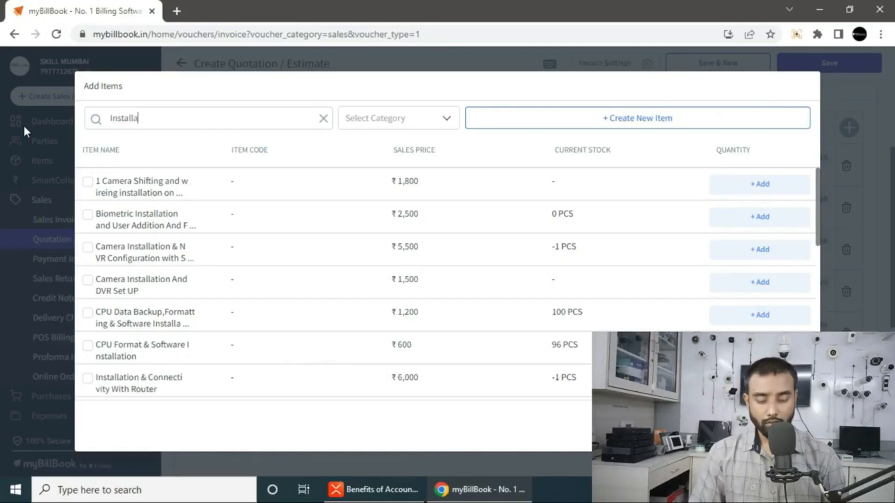
type("tion")
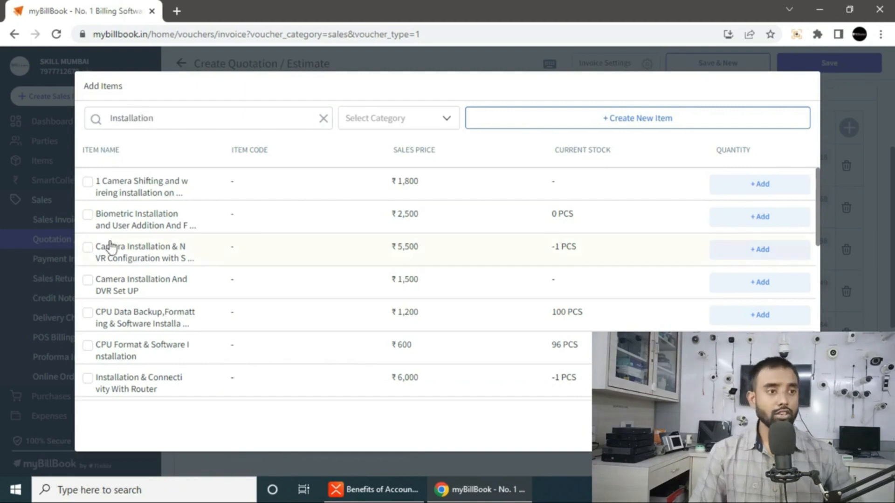
key("ctrl+a")
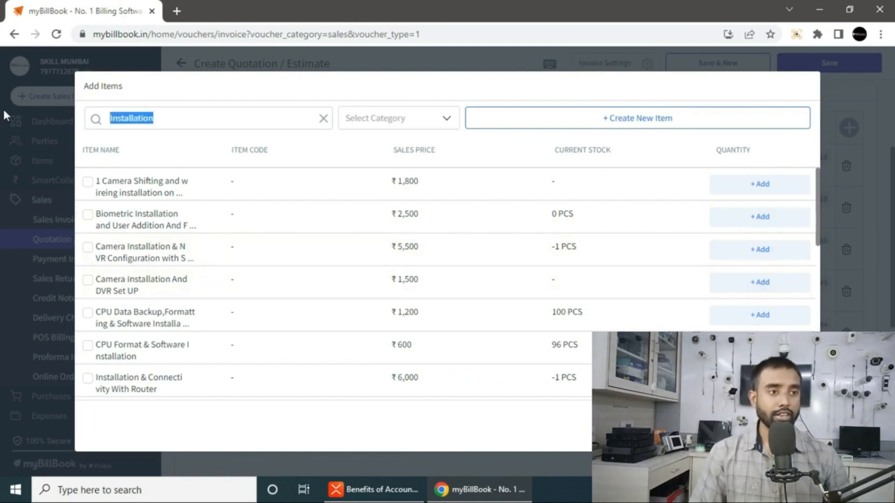
type("labour and")
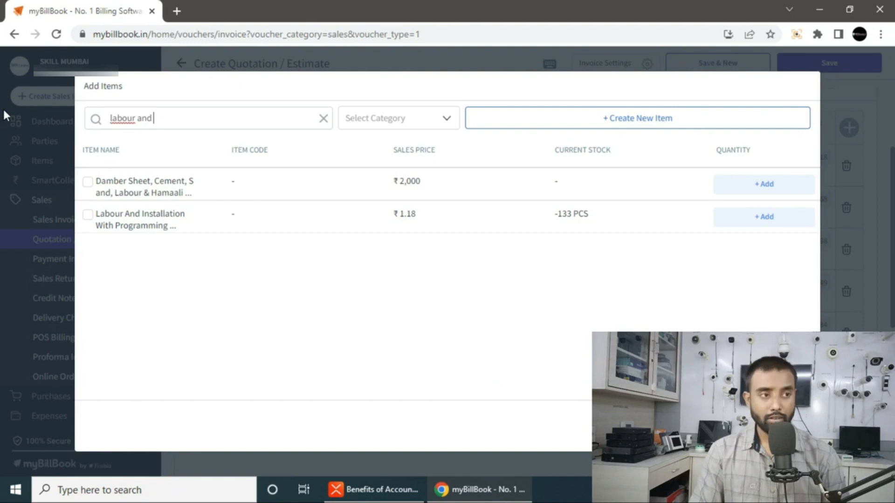
left_click(88, 215)
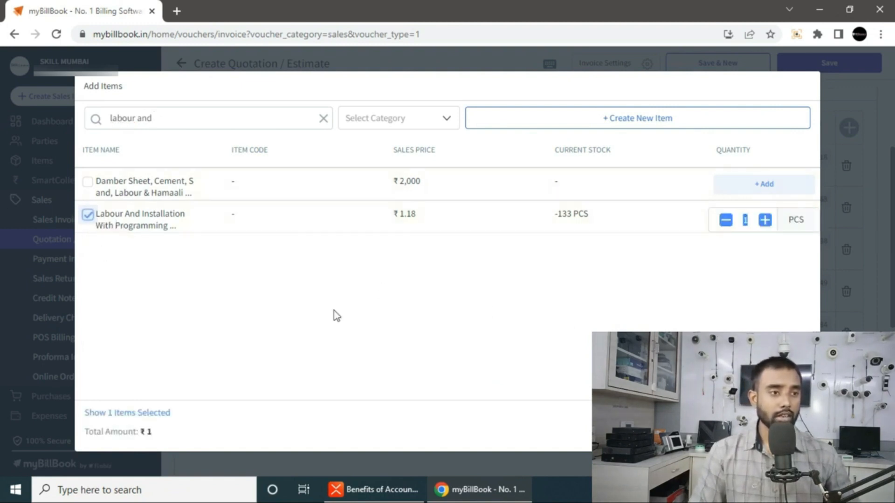
key("F7")
- Search 'BNC' and add DC/BNC and the electrical appliances item as rows 8 and 9
left_click(529, 455)
type("BNC")
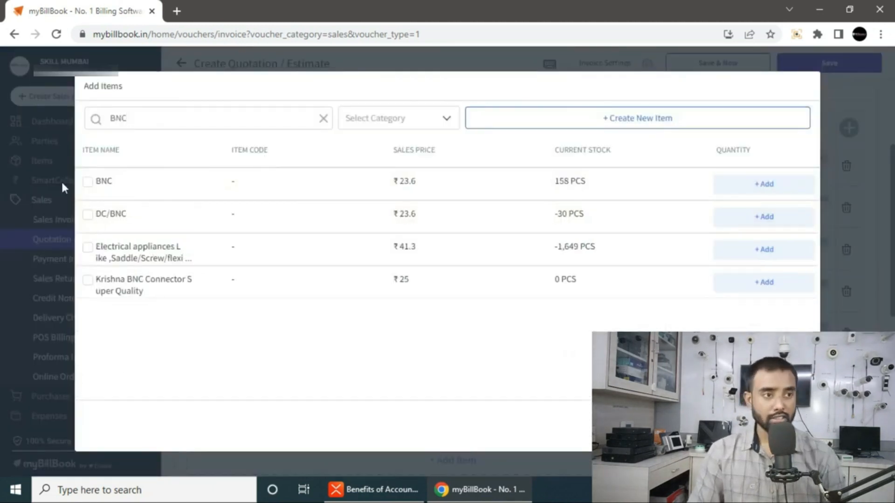
left_click(99, 217)
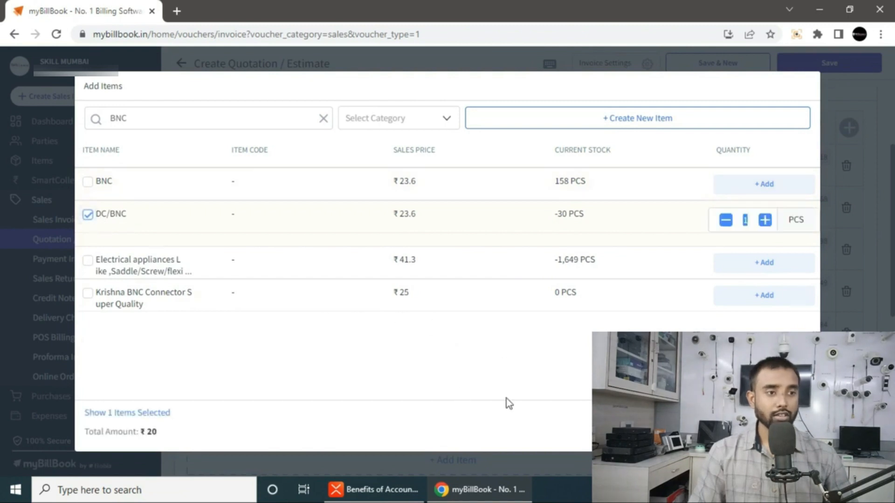
left_click(88, 262)
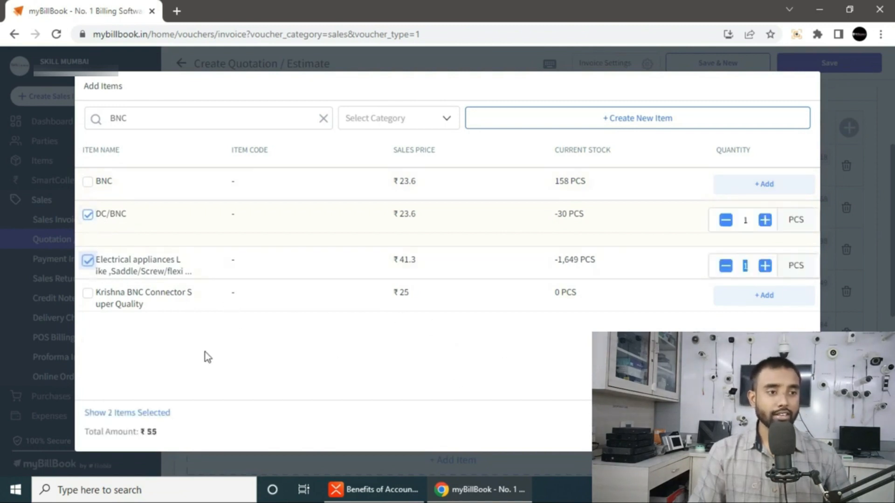
left_click(764, 426)
scroll(339, 312, "down", 5)
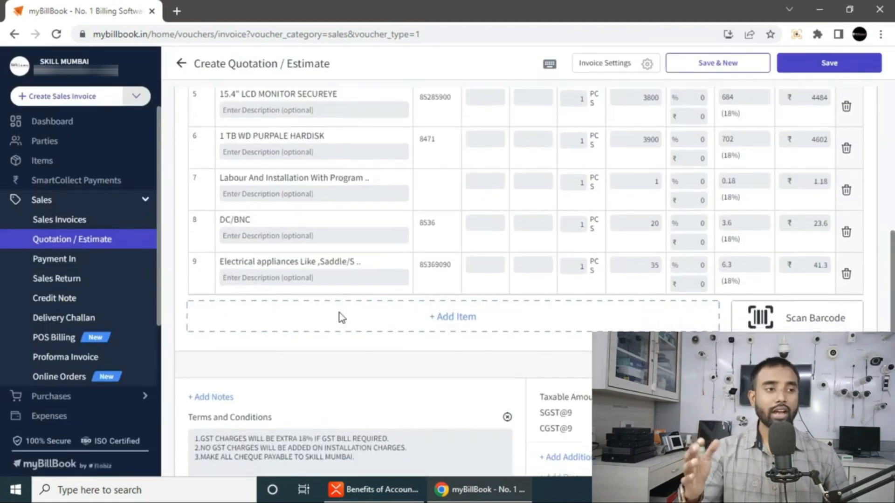
- Set the GST rate to None on the first five item rows
scroll(340, 300, "up", 2)
scroll(340, 293, "up", 4)
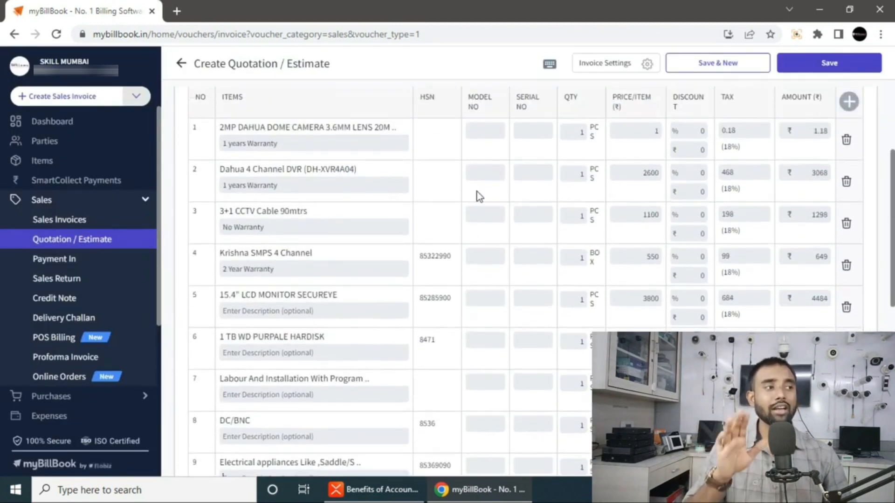
left_click(741, 131)
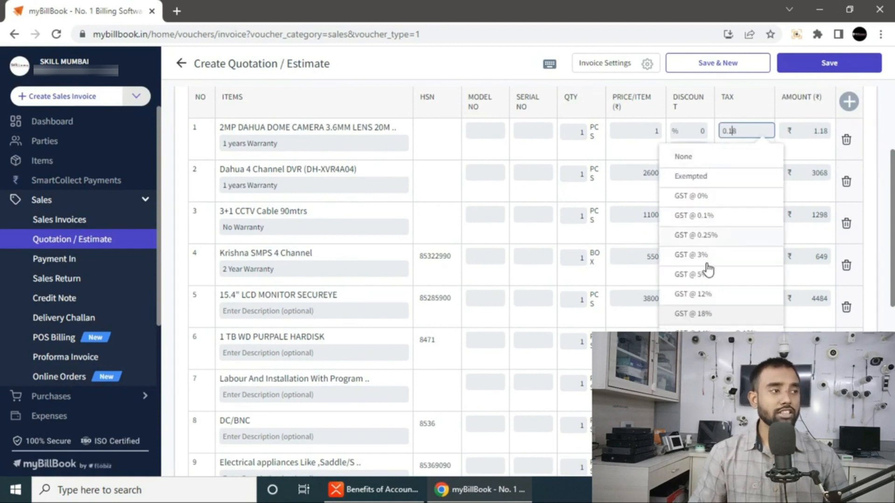
left_click(699, 314)
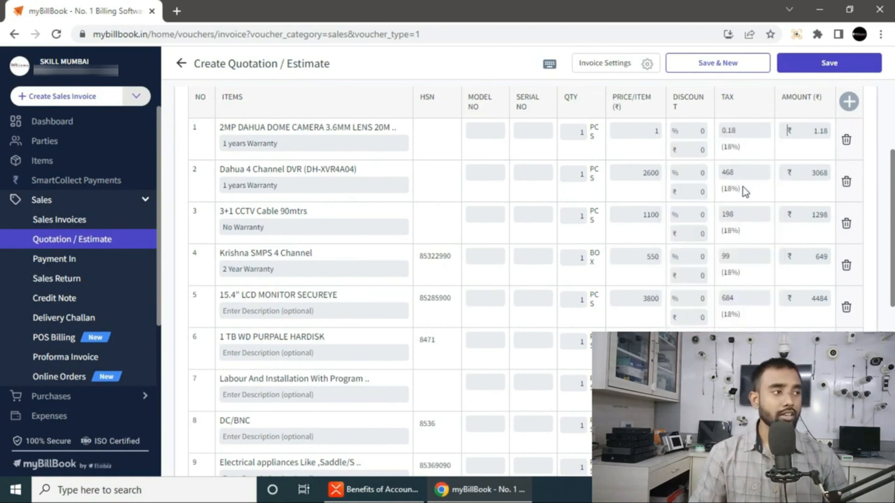
left_click(735, 131)
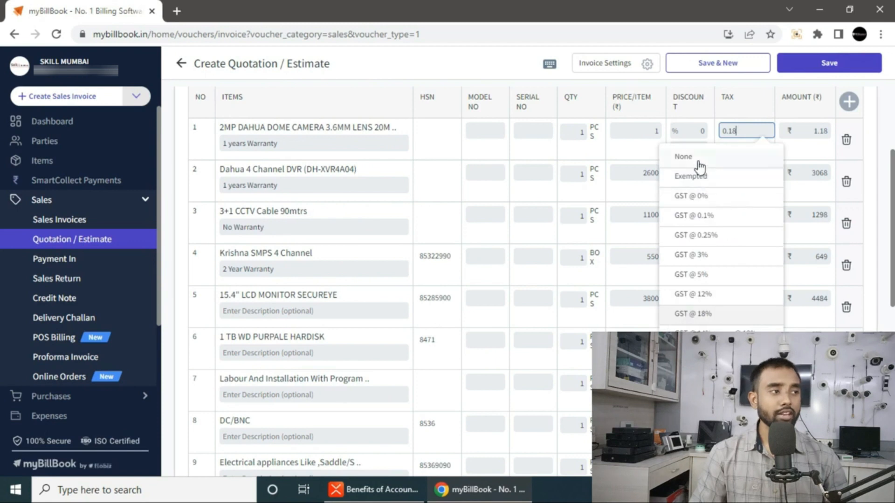
left_click(697, 158)
left_click(739, 180)
left_click(725, 199)
left_click(741, 216)
left_click(725, 242)
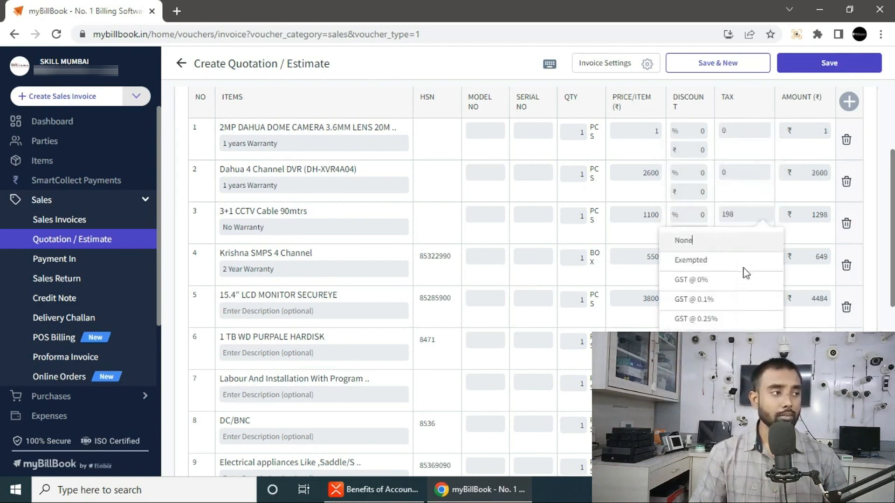
left_click(737, 259)
left_click(687, 282)
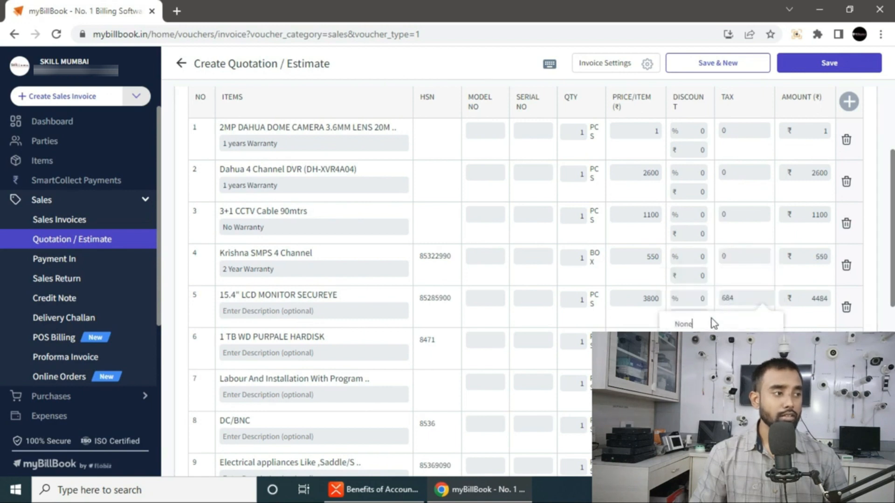
left_click(710, 322)
- Set GST to None on the sixth, Labour And Installation and DC/BNC rows
scroll(760, 306, "down", 1)
scroll(760, 301, "down", 2)
left_click(740, 210)
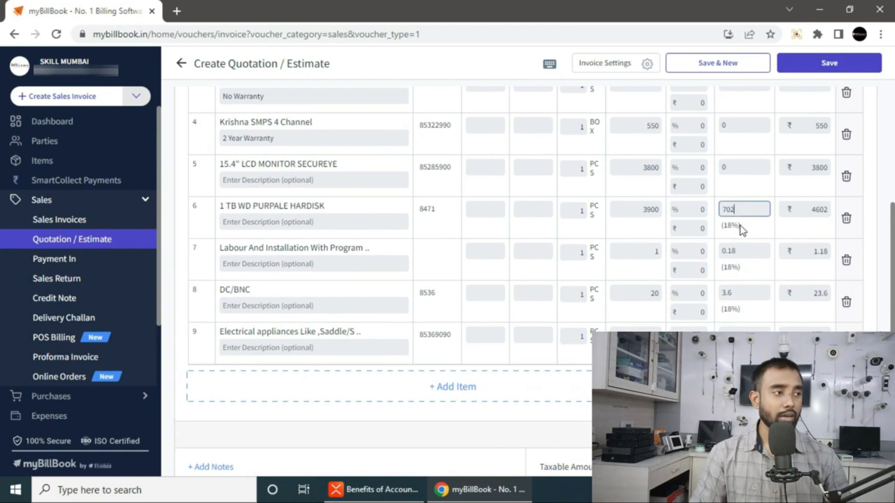
left_click(710, 242)
left_click(742, 254)
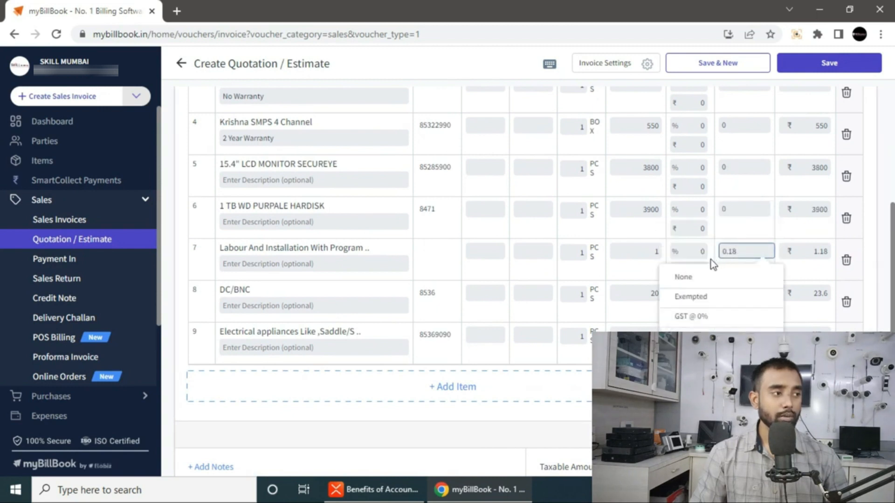
left_click(740, 296)
left_click(740, 295)
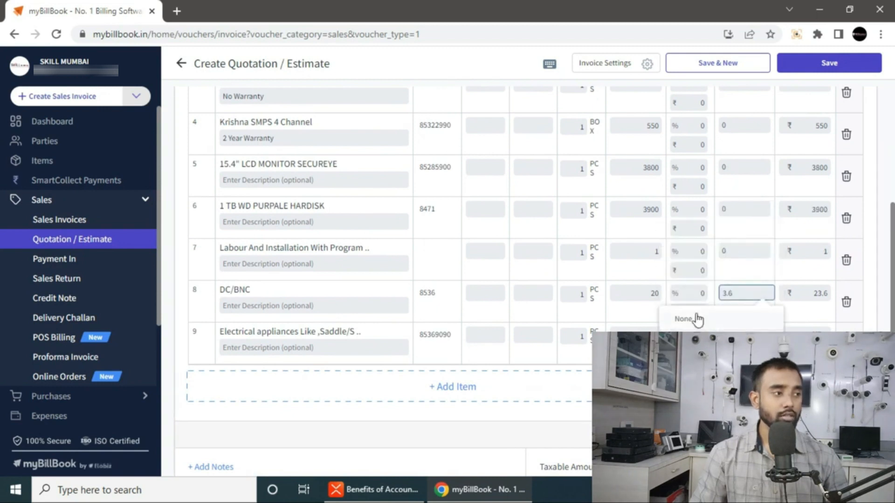
left_click(696, 315)
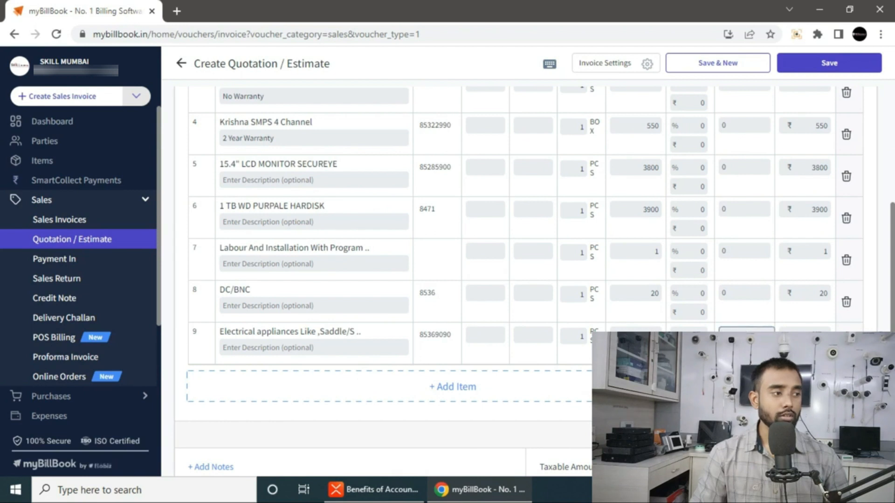
- Set the first four item prices to 1550, 3500, 1500 and 650
scroll(656, 150, "up", 3)
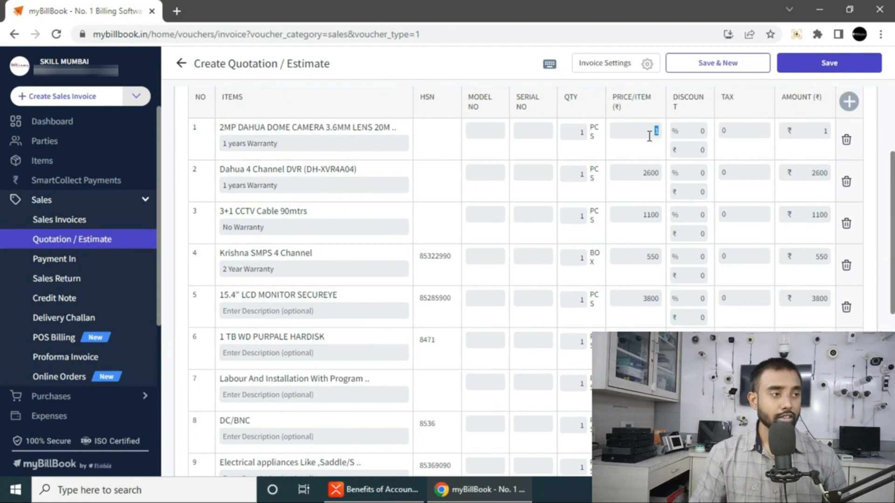
type("1550")
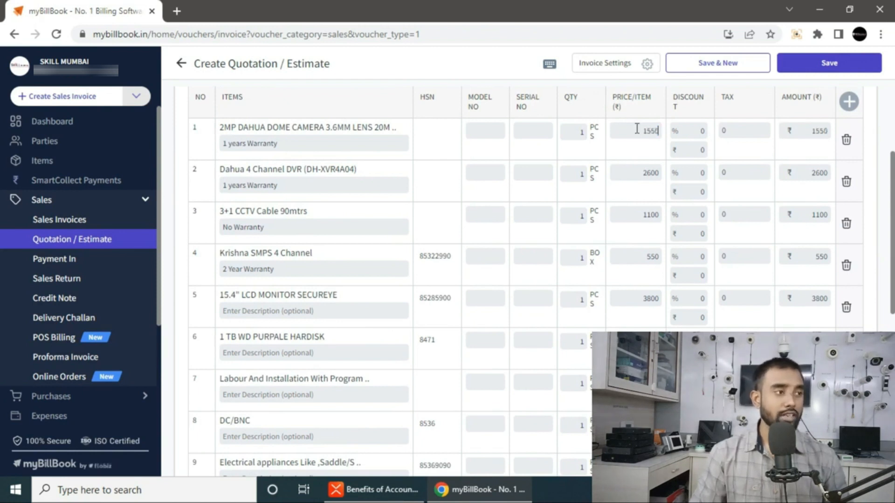
left_click(644, 172)
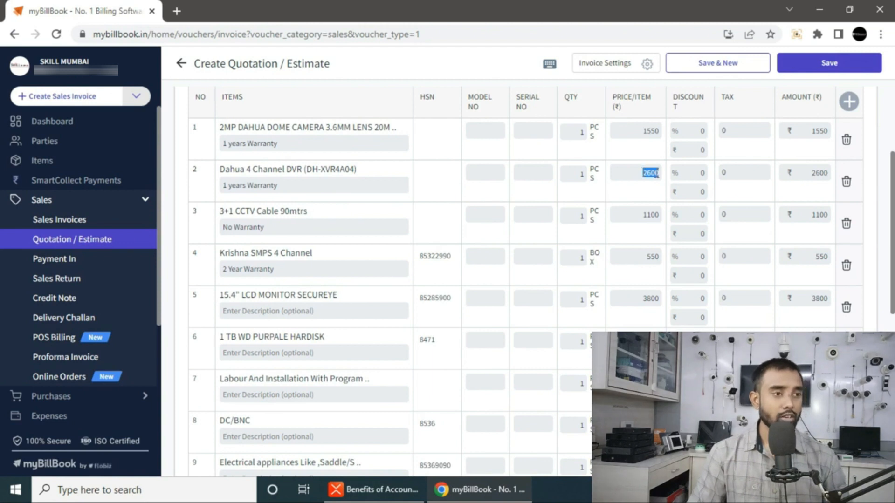
type("35")
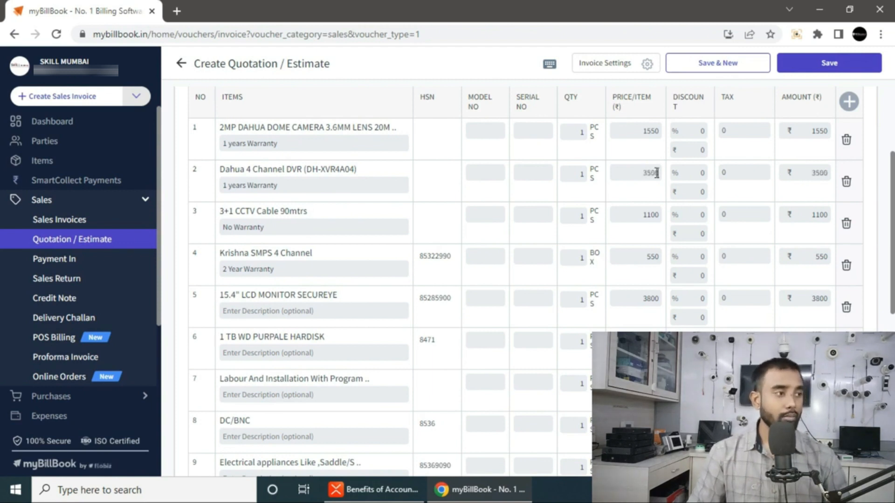
left_click(658, 218)
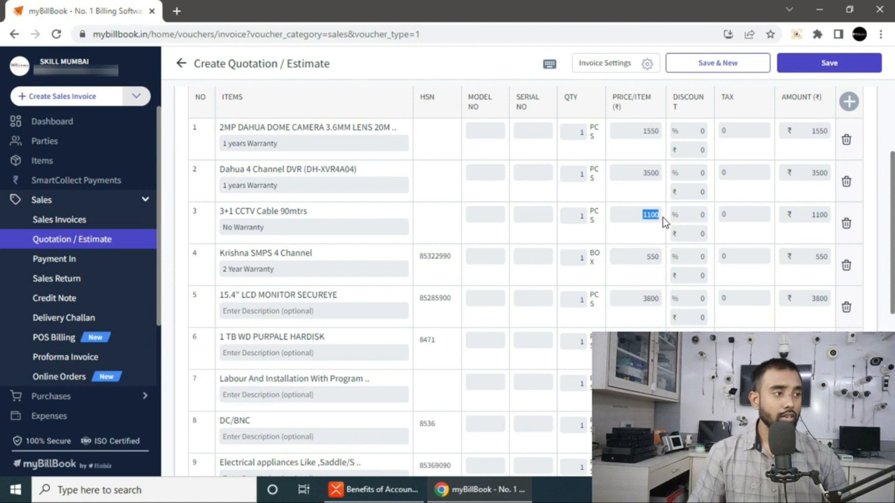
type("1500")
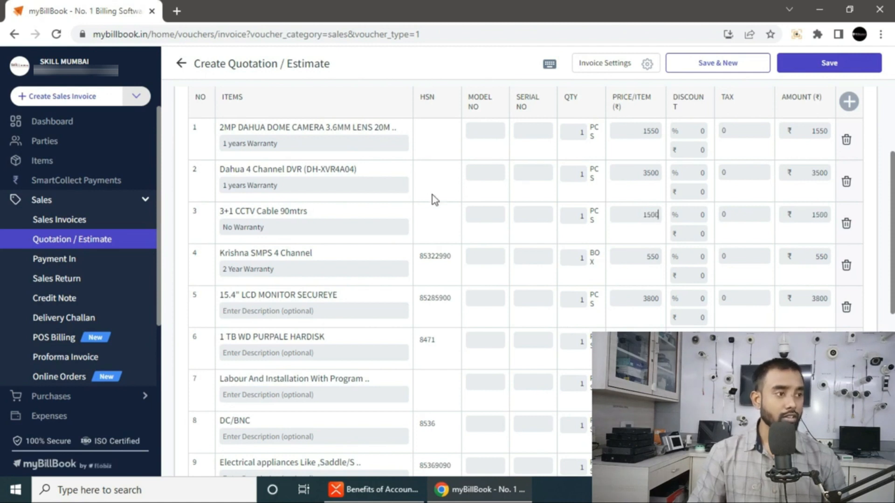
left_click(639, 256)
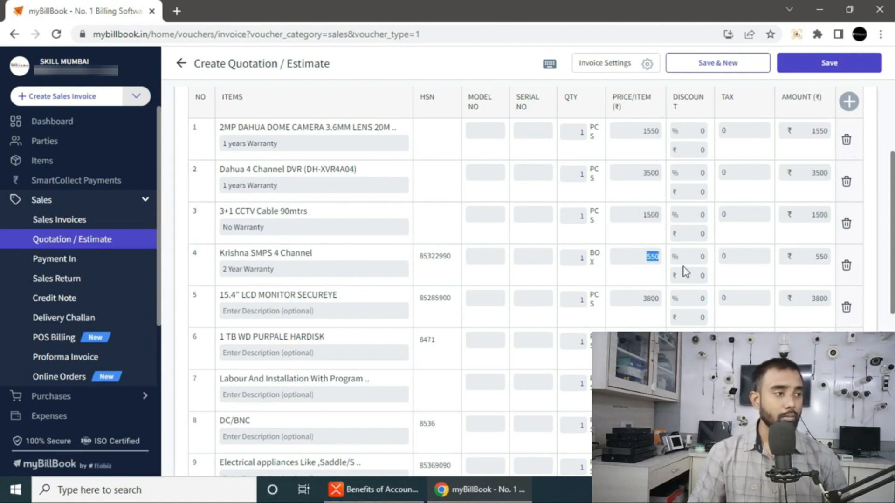
type("8")
type("650")
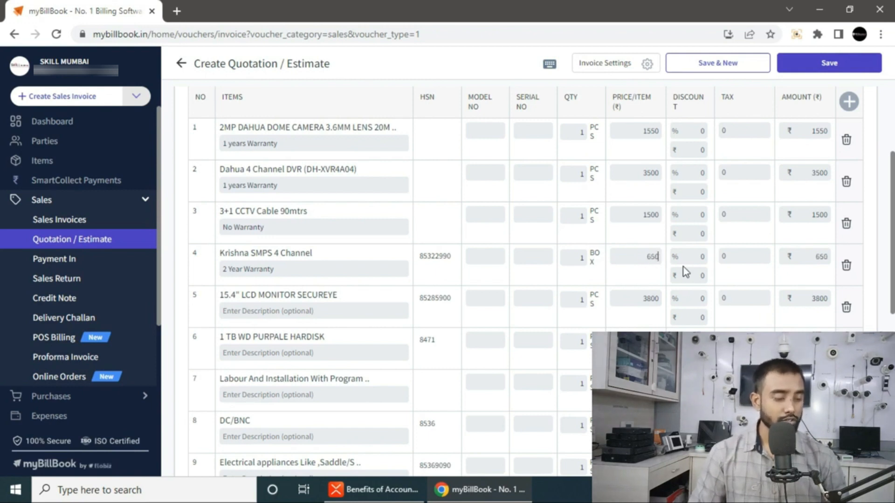
- Set the remaining prices to 3800, 3900, 2500, 200 and 1000
left_click(652, 292)
scroll(666, 287, "down", 2)
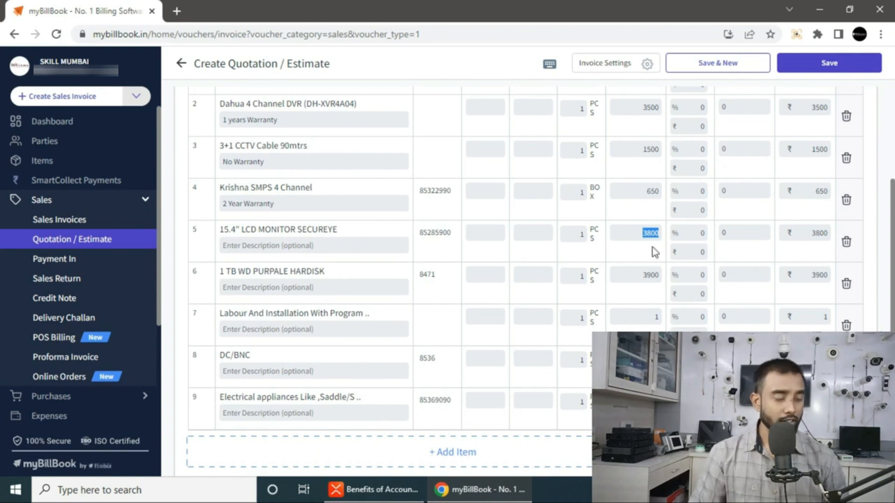
left_click(649, 275)
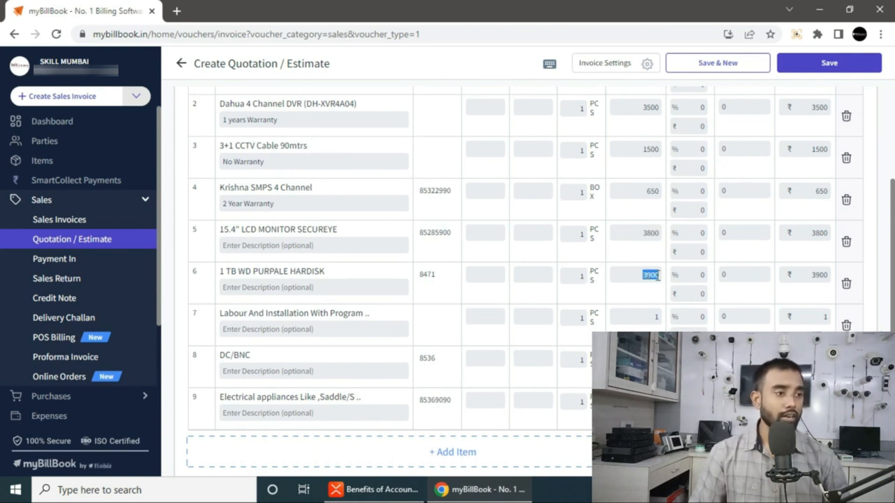
scroll(652, 279, "down", 2)
left_click(644, 253)
scroll(697, 308, "up", 2)
scroll(685, 298, "down", 2)
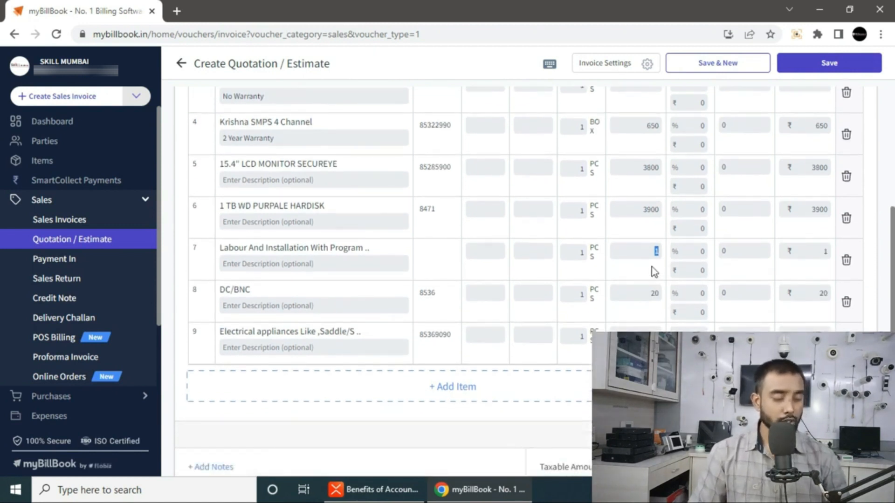
type("2500")
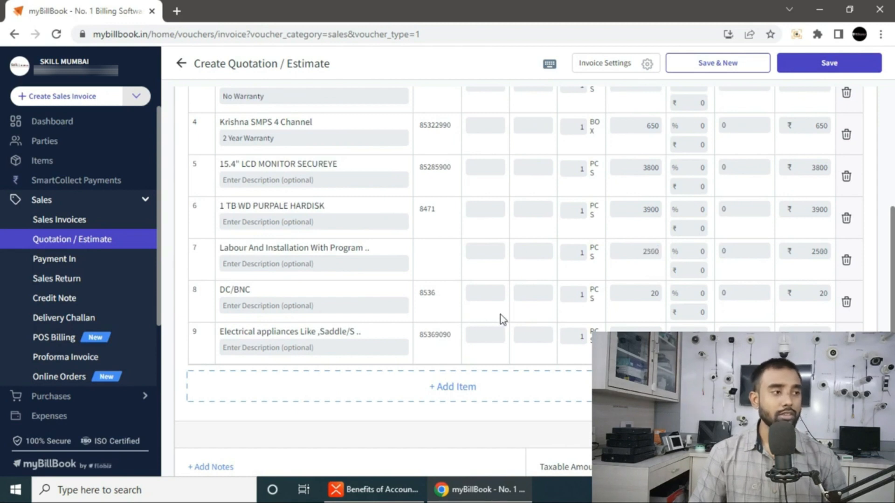
left_click(637, 295)
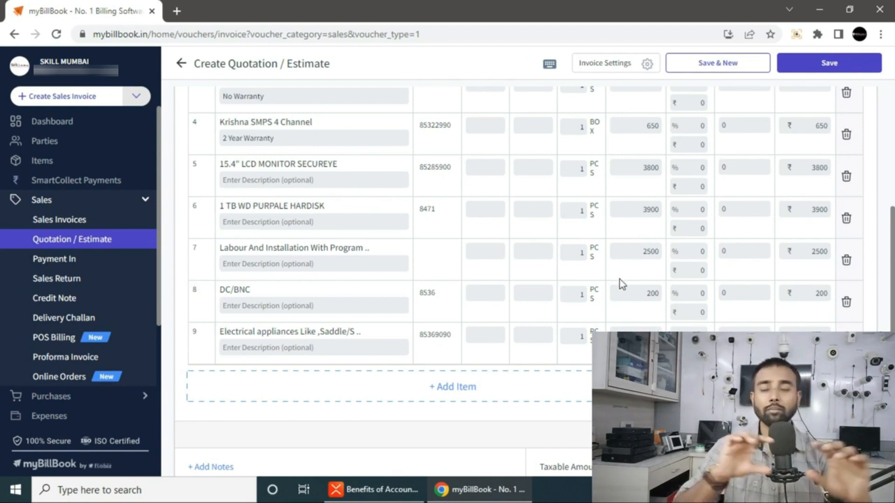
scroll(611, 281, "down", 3)
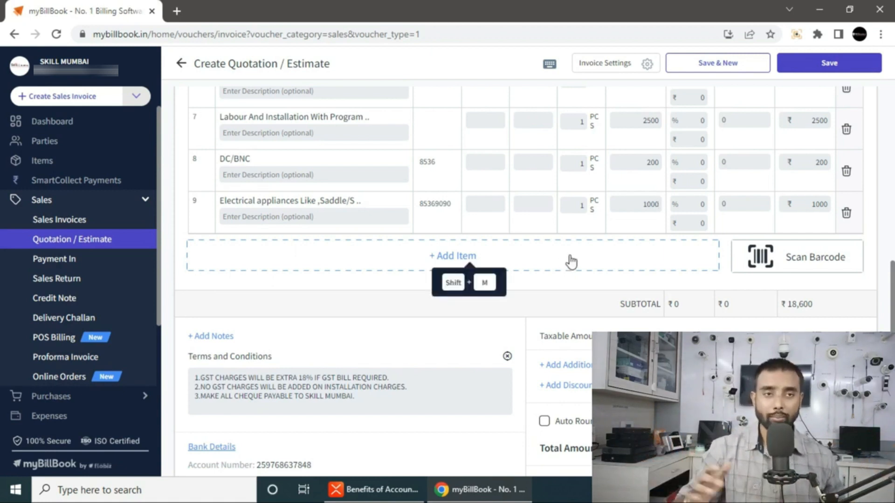
- Confirm the 30 Jul 2022 quotation date and remove the payment terms and due date
scroll(599, 280, "up", 7)
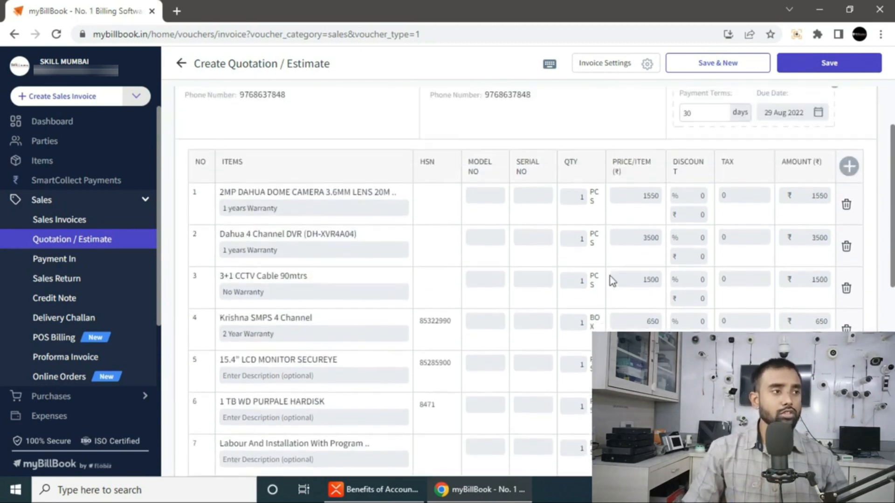
scroll(749, 184, "up", 2)
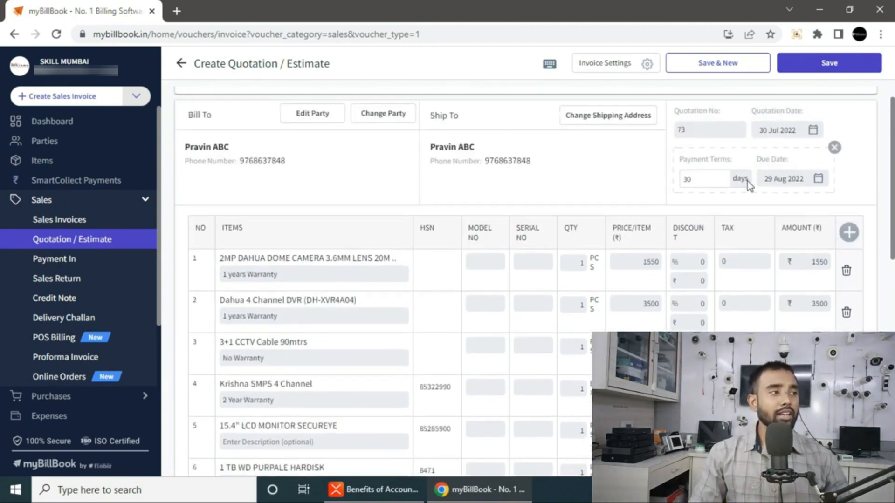
left_click(791, 132)
left_click(835, 124)
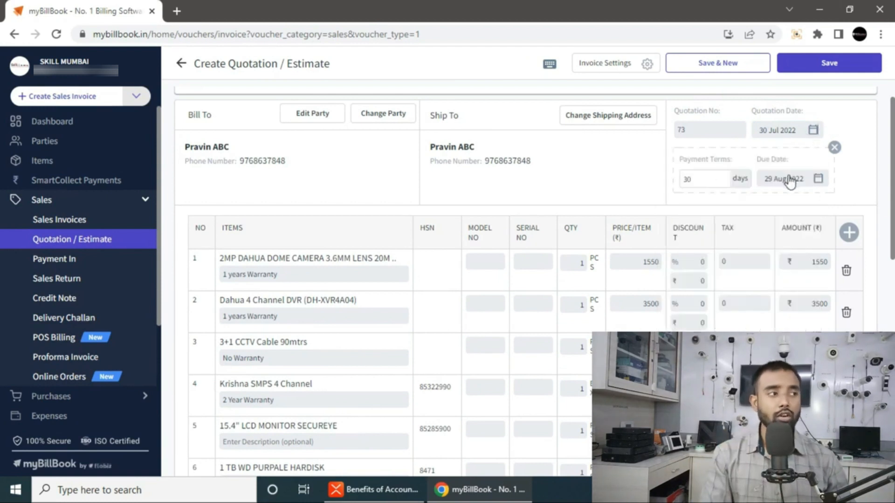
left_click(834, 147)
scroll(801, 183, "up", 1)
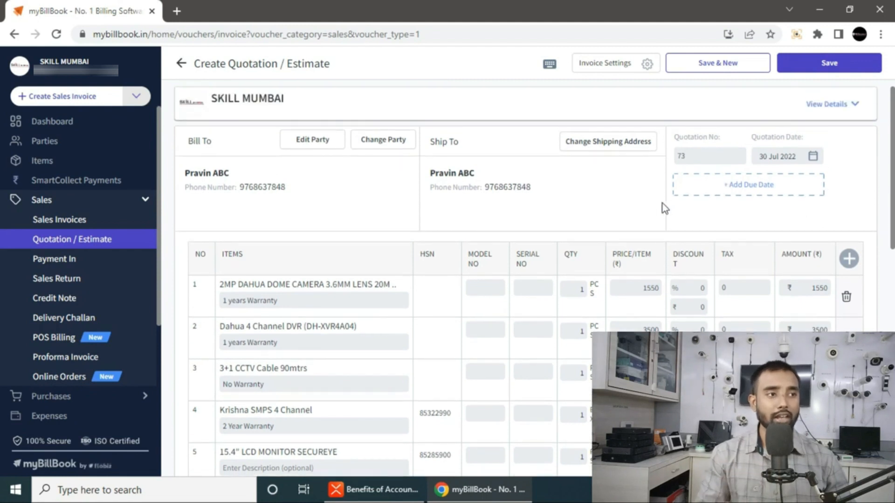
scroll(651, 224, "down", 10)
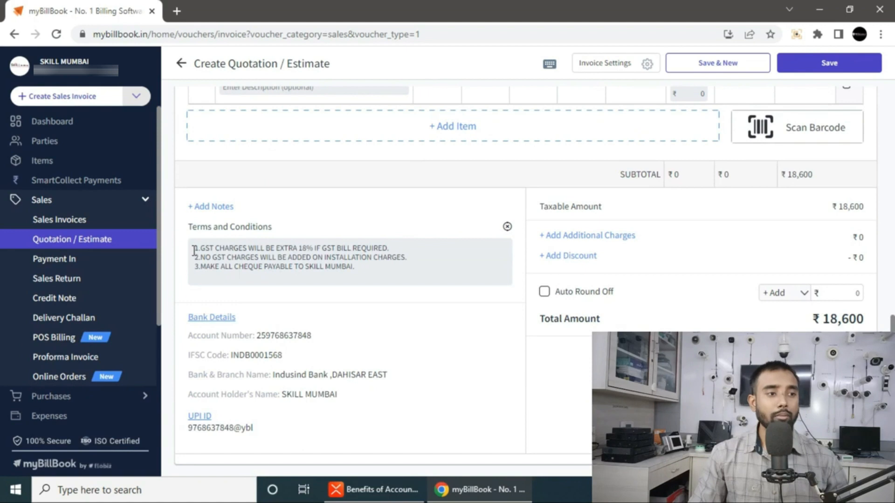
left_click(194, 252)
key("ctrl+a")
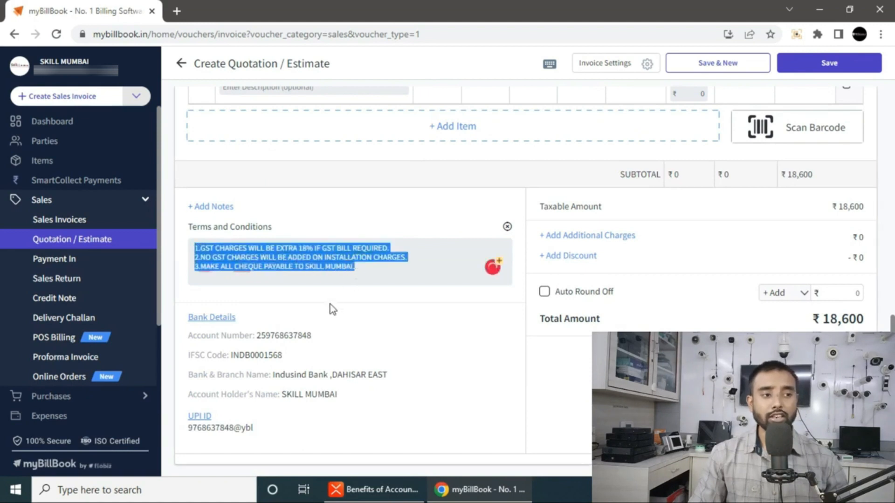
left_click_drag(186, 315, 346, 435)
left_click(355, 414)
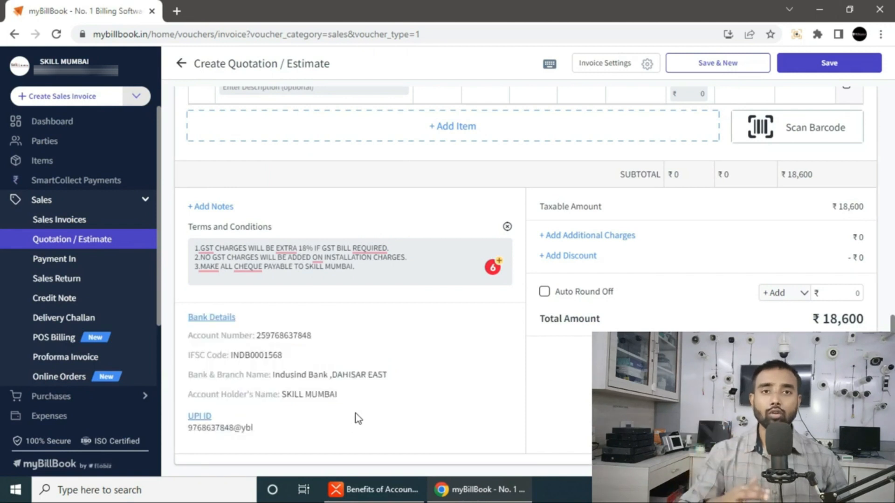
left_click_drag(414, 270, 196, 243)
left_click(404, 334)
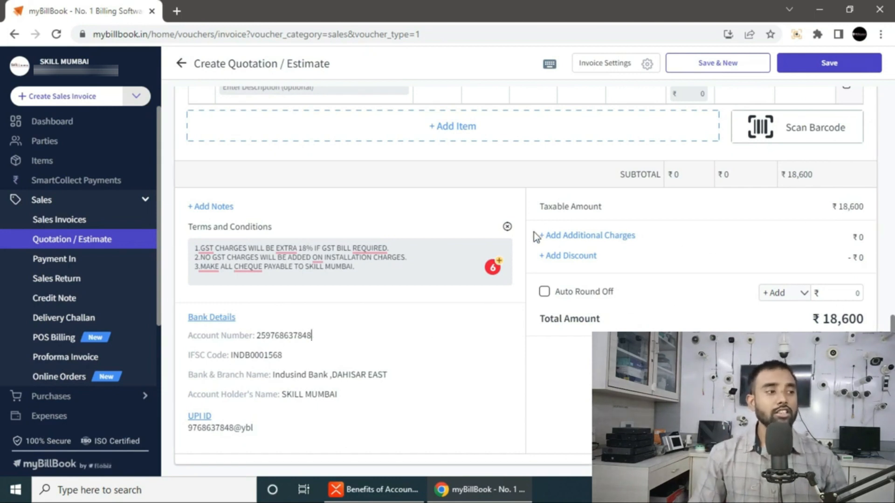
left_click(558, 237)
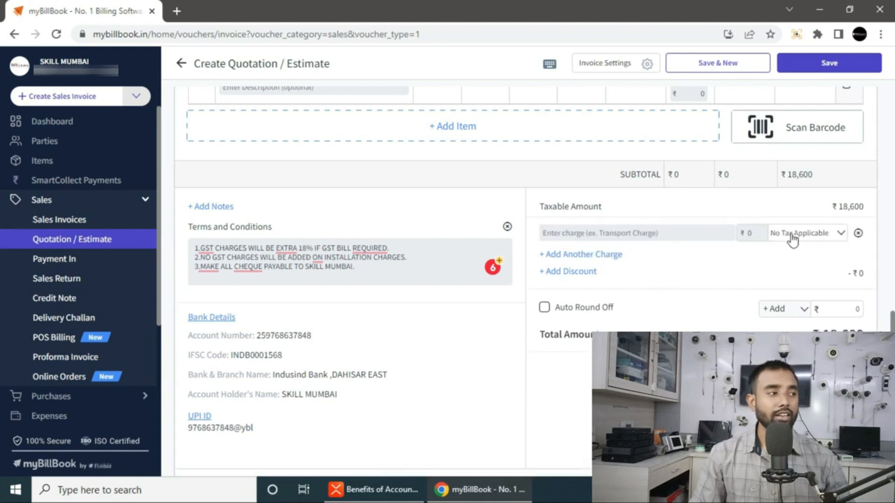
left_click(858, 233)
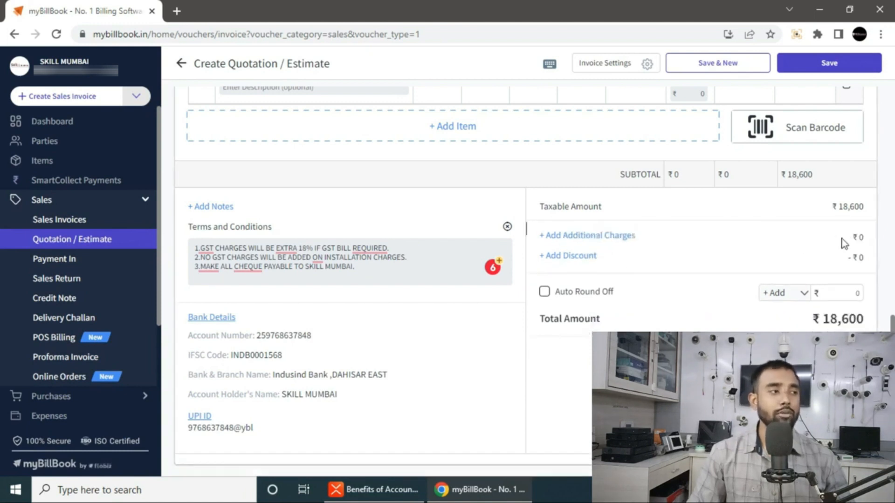
left_click(574, 257)
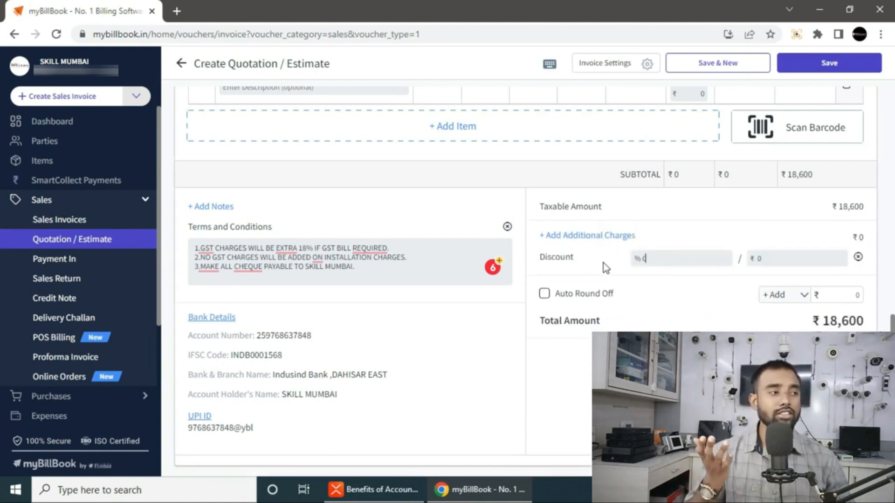
left_click(858, 257)
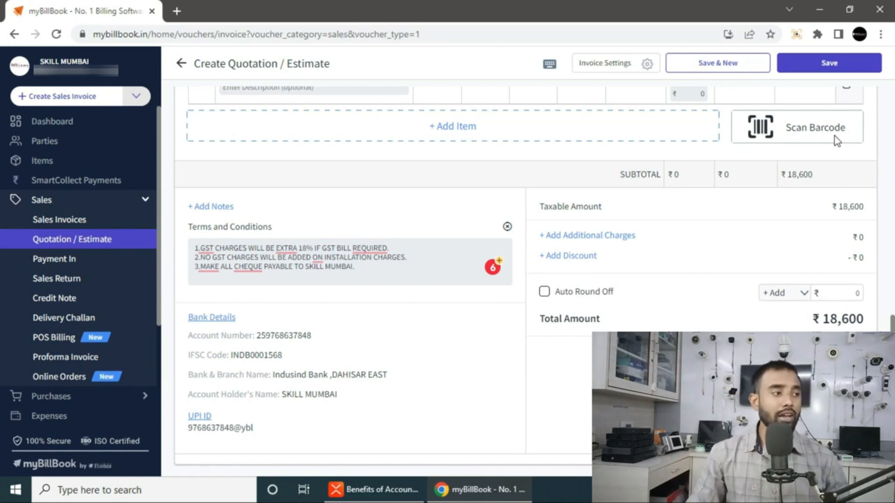
- Save quotation #73
left_click(827, 61)
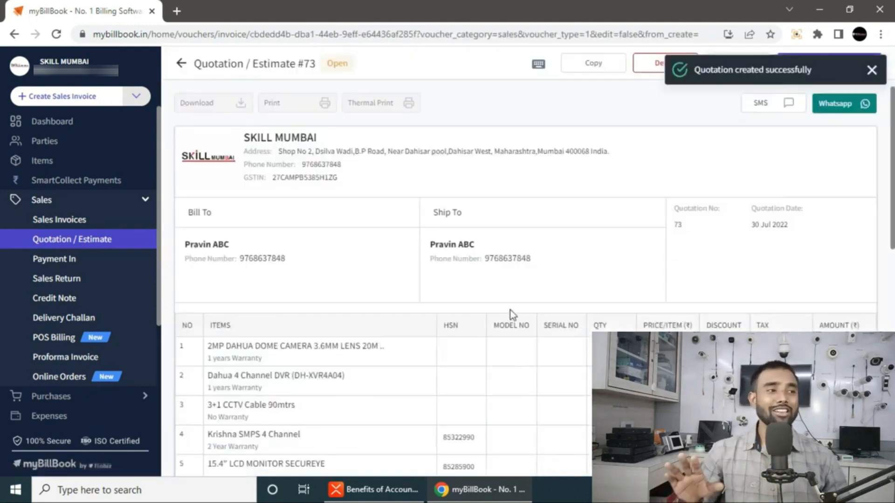
scroll(513, 310, "down", 8)
scroll(542, 329, "up", 7)
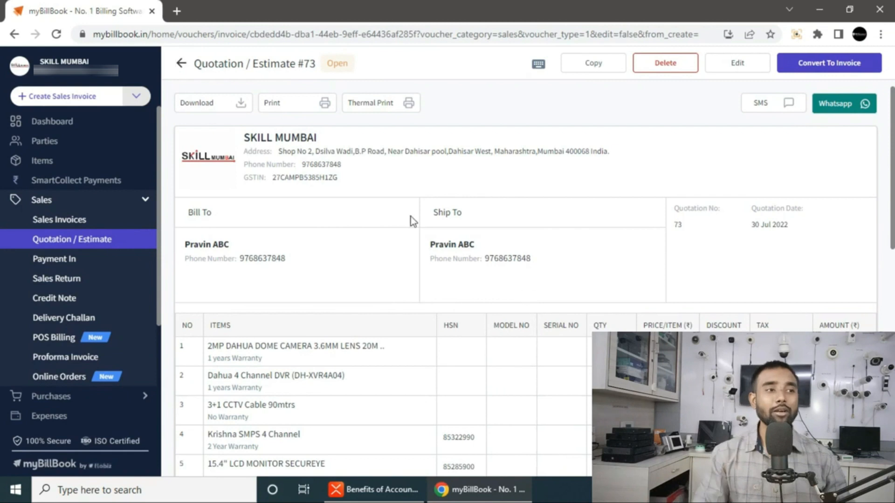
- Print the quotation to index.pdf on the Desktop and minimise Chrome
left_click(288, 107)
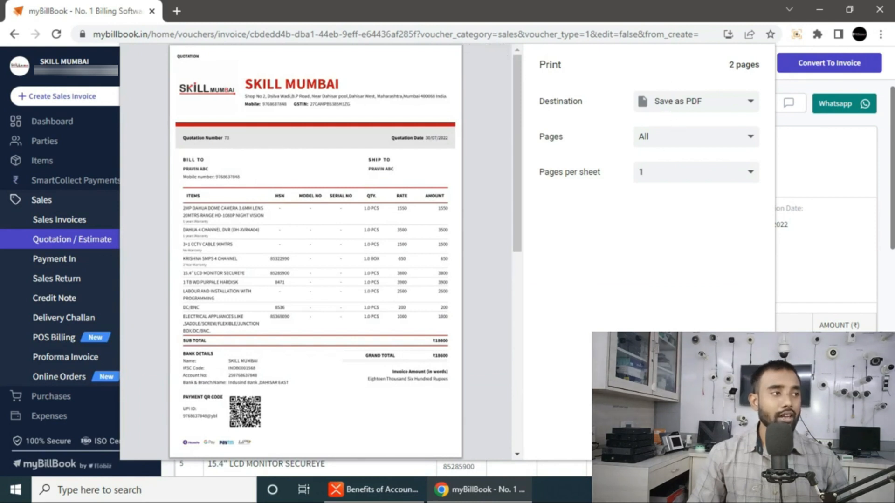
key("Return")
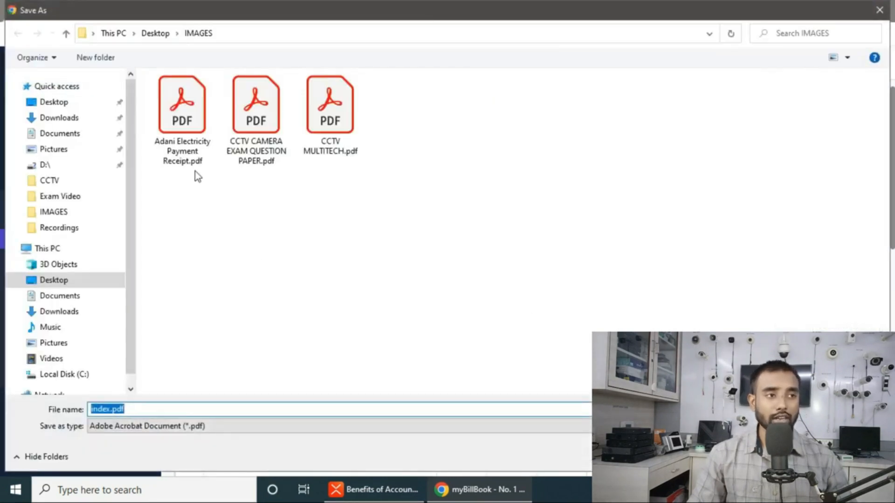
left_click(66, 108)
key("Return")
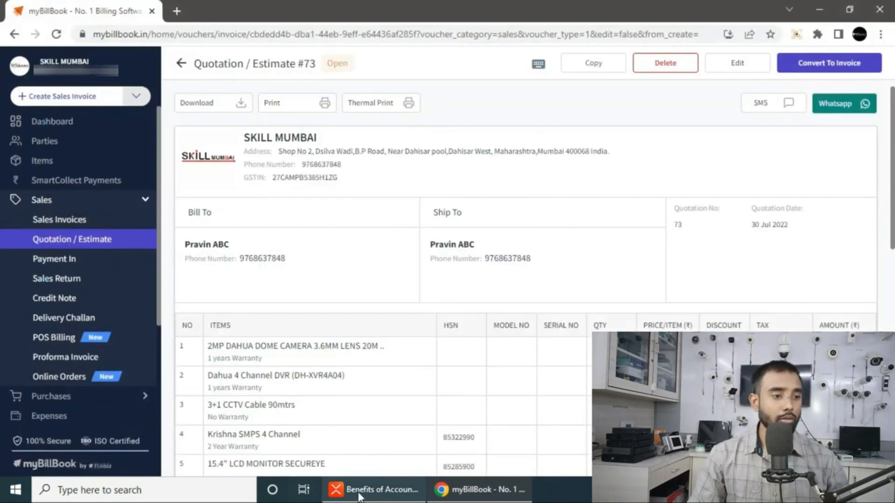
left_click(819, 9)
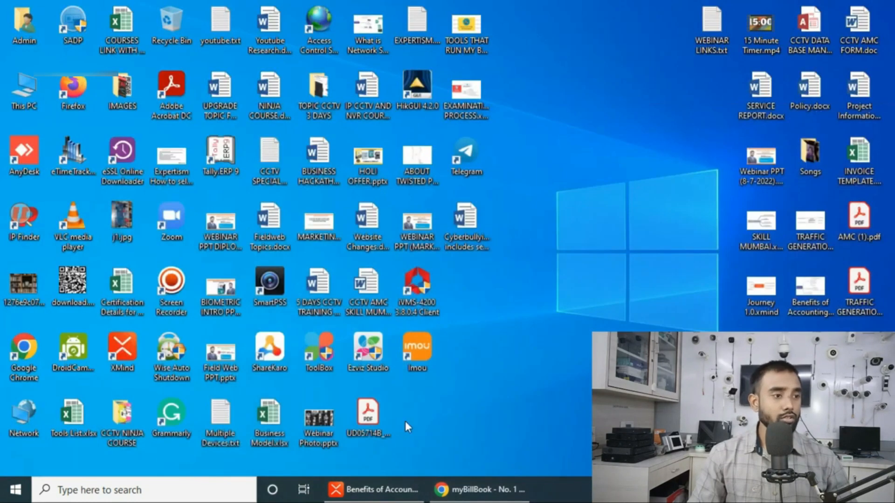
left_click(375, 408)
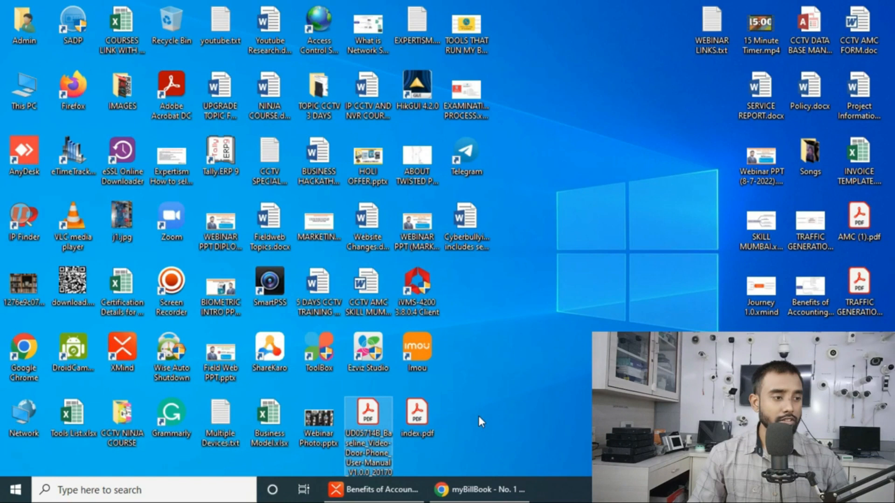
left_click(424, 420)
double_click(424, 420)
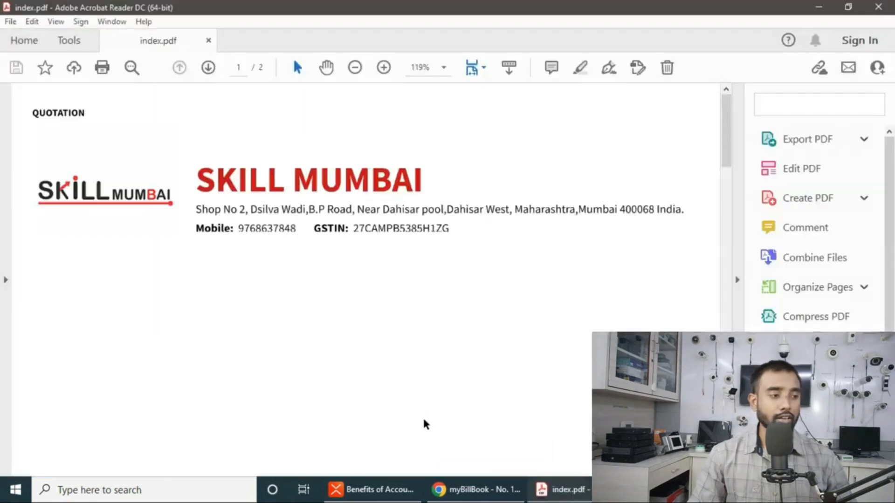
scroll(375, 255, "down", 4)
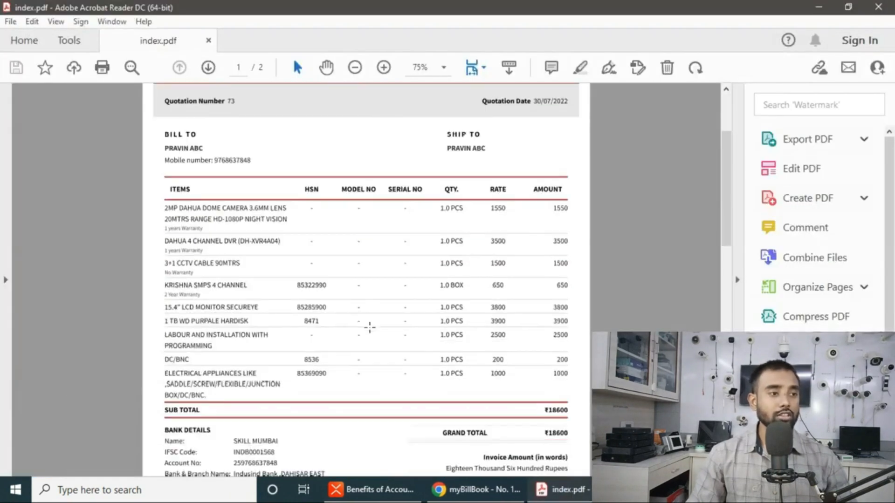
scroll(316, 328, "up", 1)
scroll(314, 312, "up", 1)
scroll(326, 310, "up", 7)
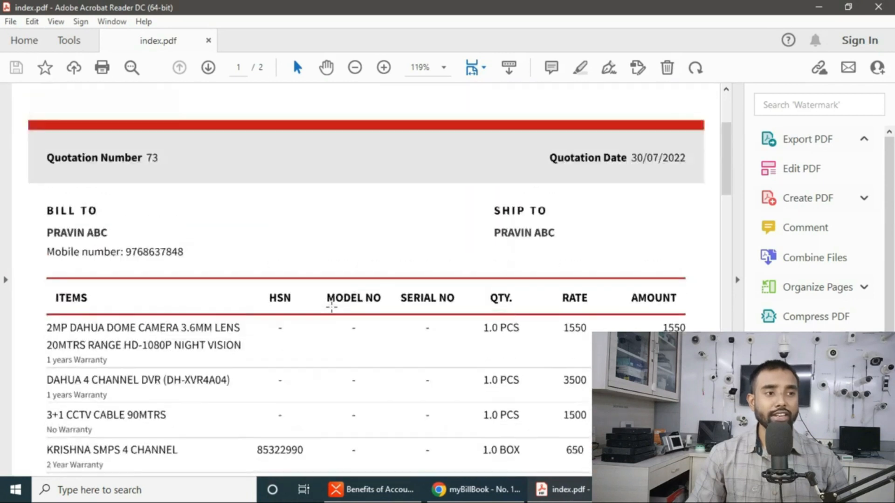
scroll(337, 297, "down", 20)
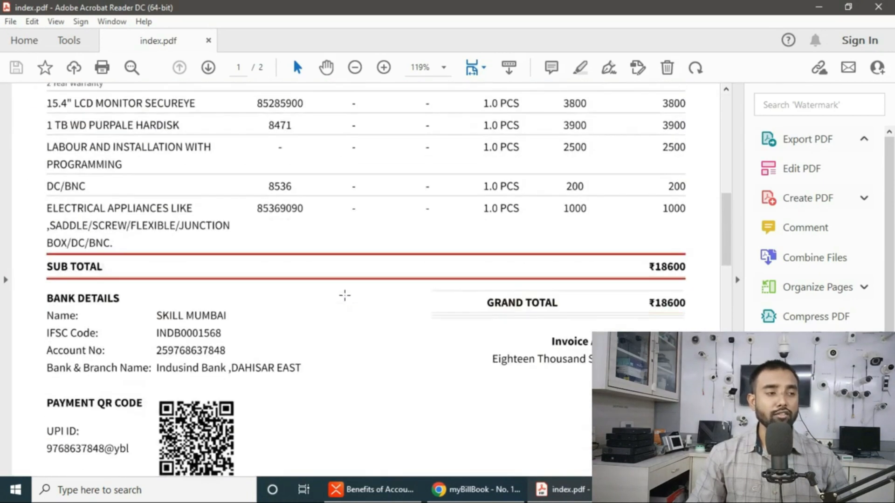
scroll(336, 326, "up", 15)
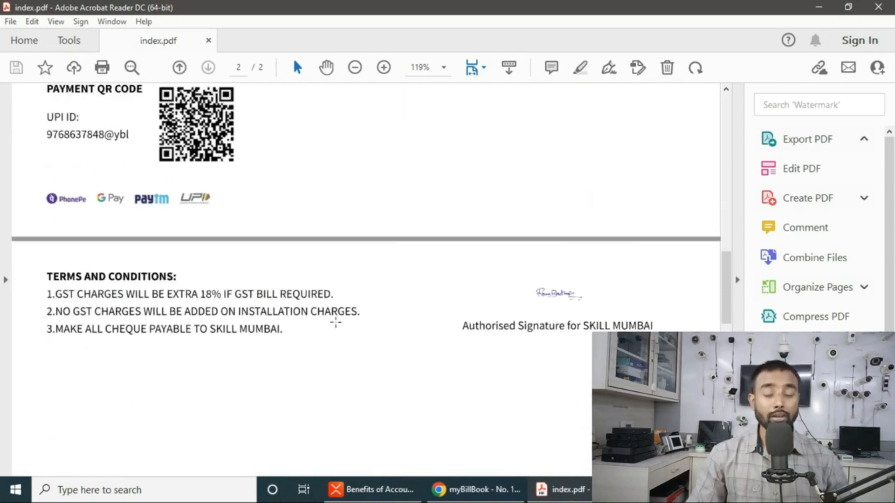
scroll(343, 316, "down", 5)
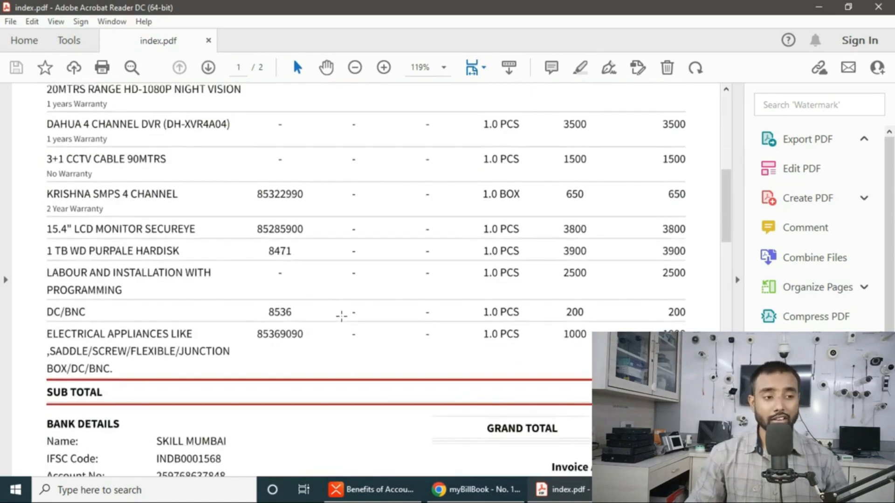
left_click(188, 375)
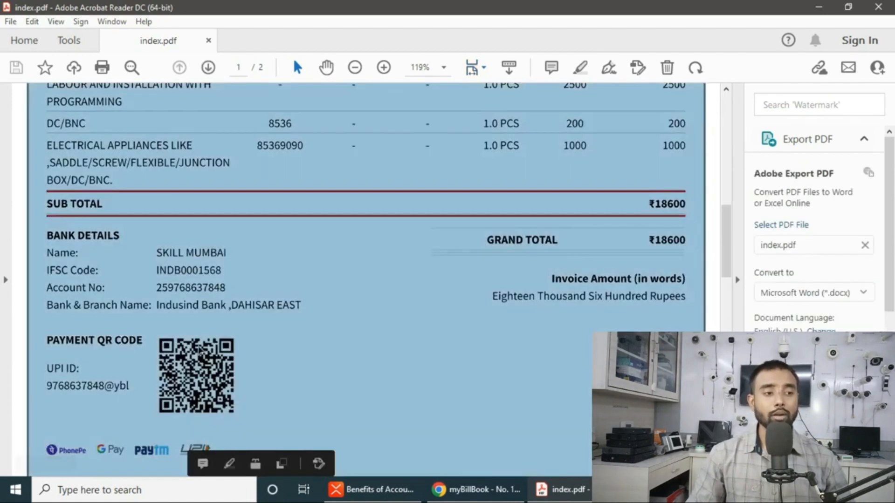
left_click(199, 364)
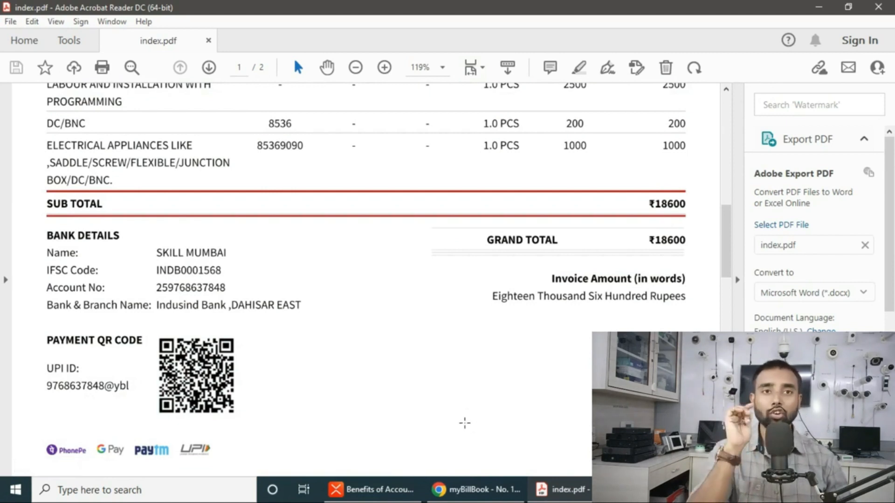
left_click(876, 7)
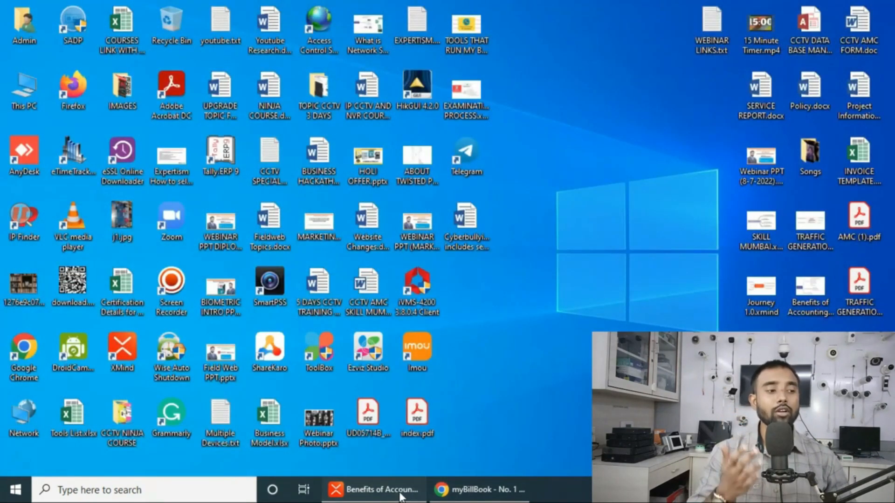
- Restore the Chrome window showing saved Quotation / Estimate #73 from the taskbar
left_click(470, 489)
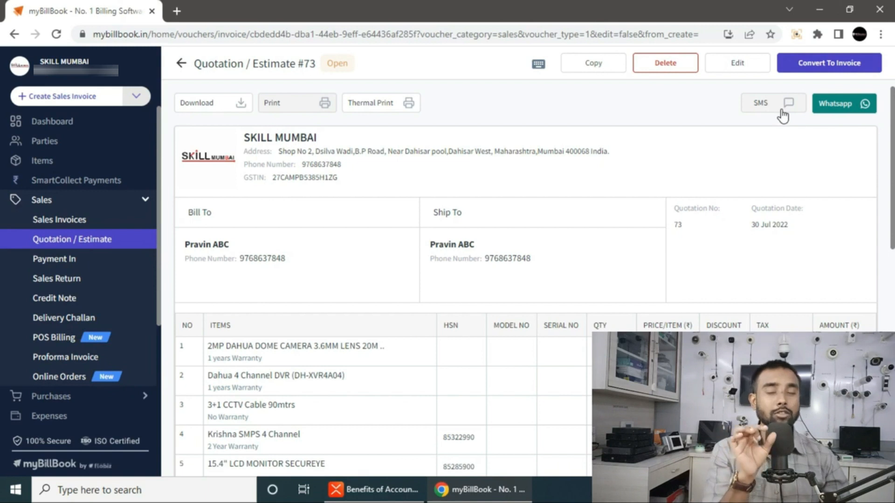
left_click(854, 103)
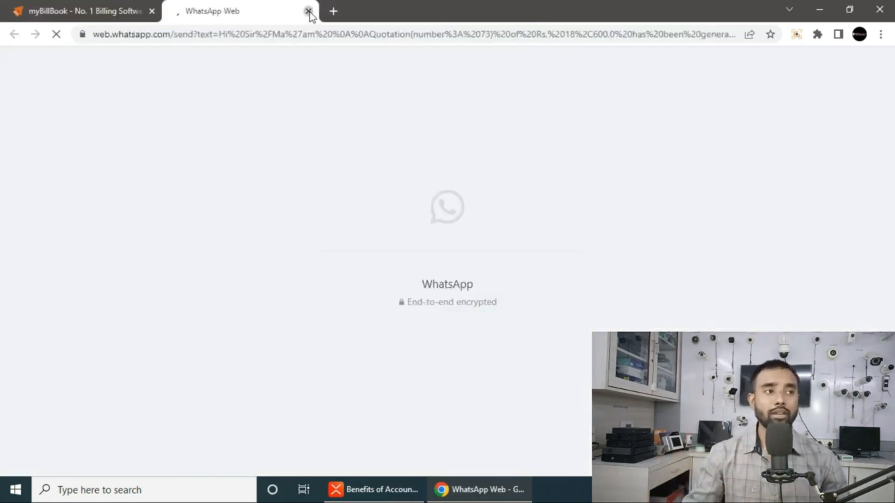
left_click(309, 11)
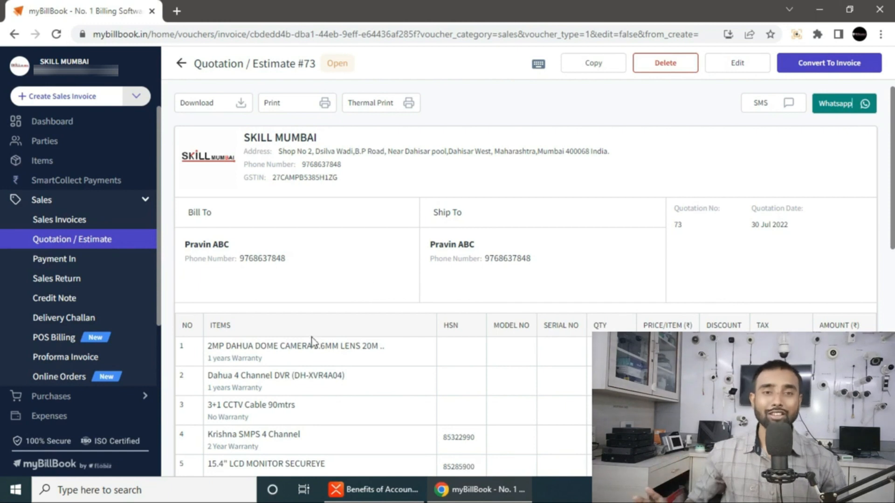
- Return to the Quotation / Estimate list with quotation 73 at ₹18,600 on top, then switch to XMind
scroll(429, 346, "down", 7)
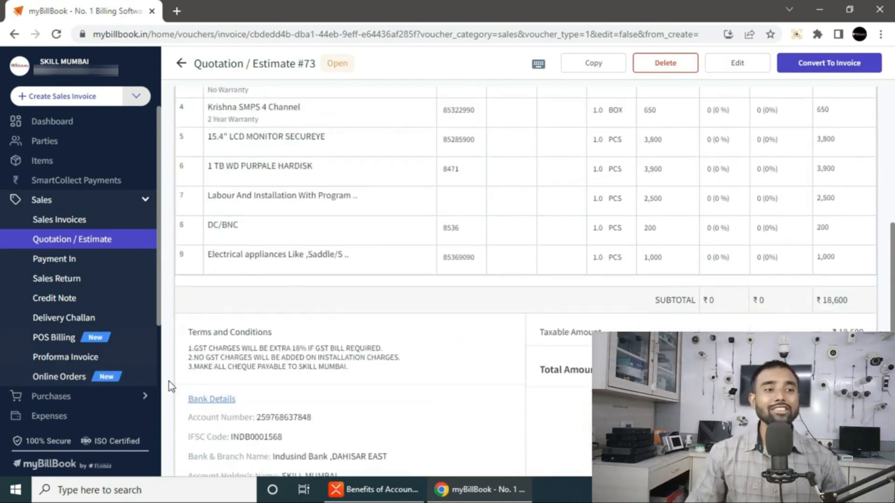
scroll(463, 289, "up", 7)
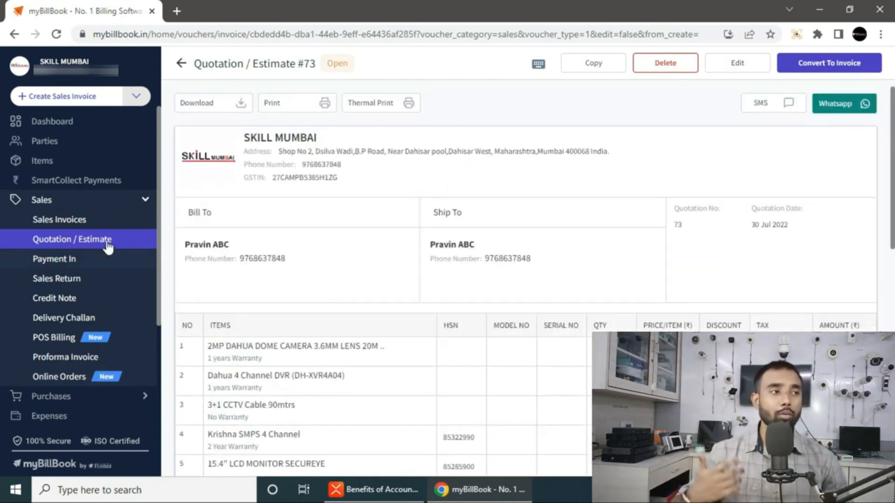
left_click(182, 64)
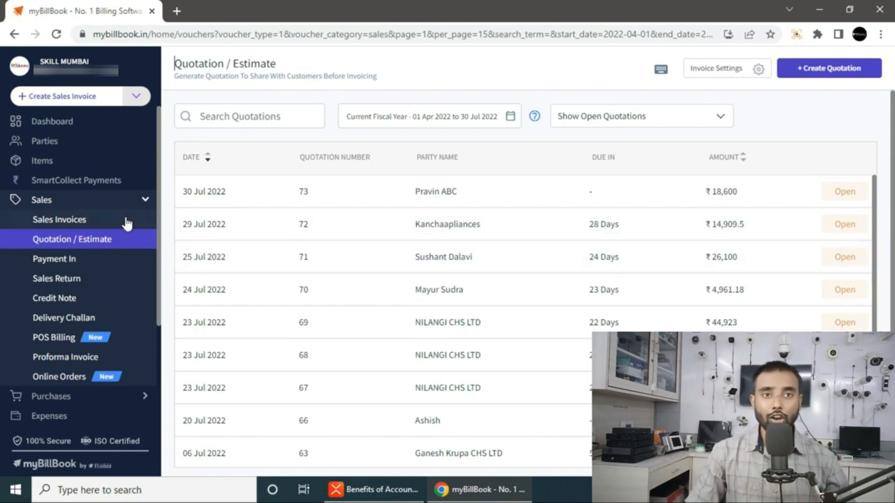
scroll(28, 367, "down", 1)
scroll(28, 367, "down", 3)
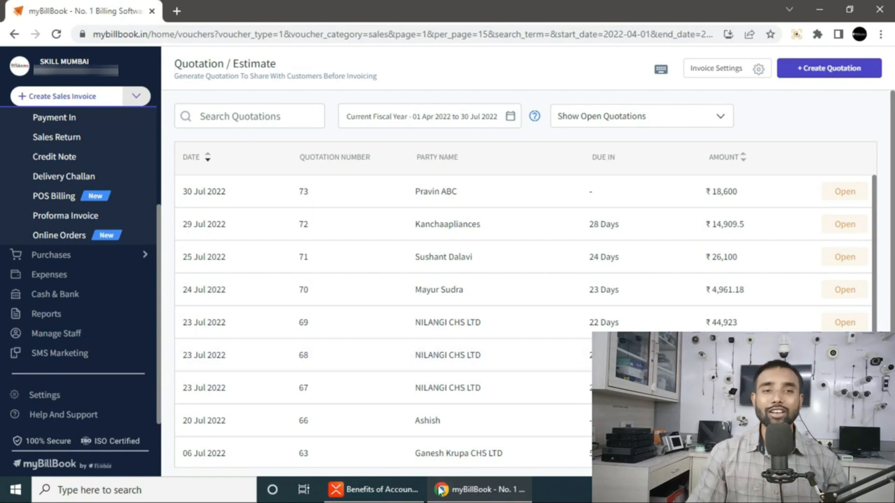
left_click(373, 489)
- Zoom the Benefits of Accounting mind map in on its Gift topic
scroll(336, 334, "down", 5)
scroll(278, 306, "up", 10)
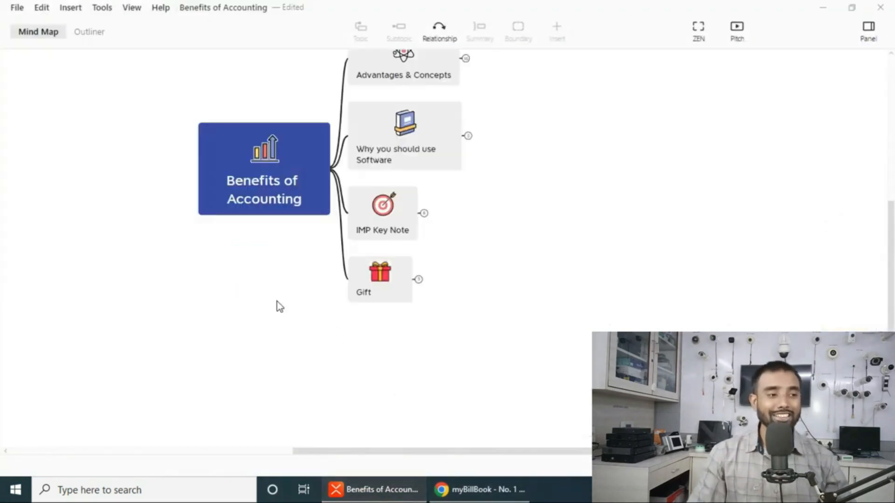